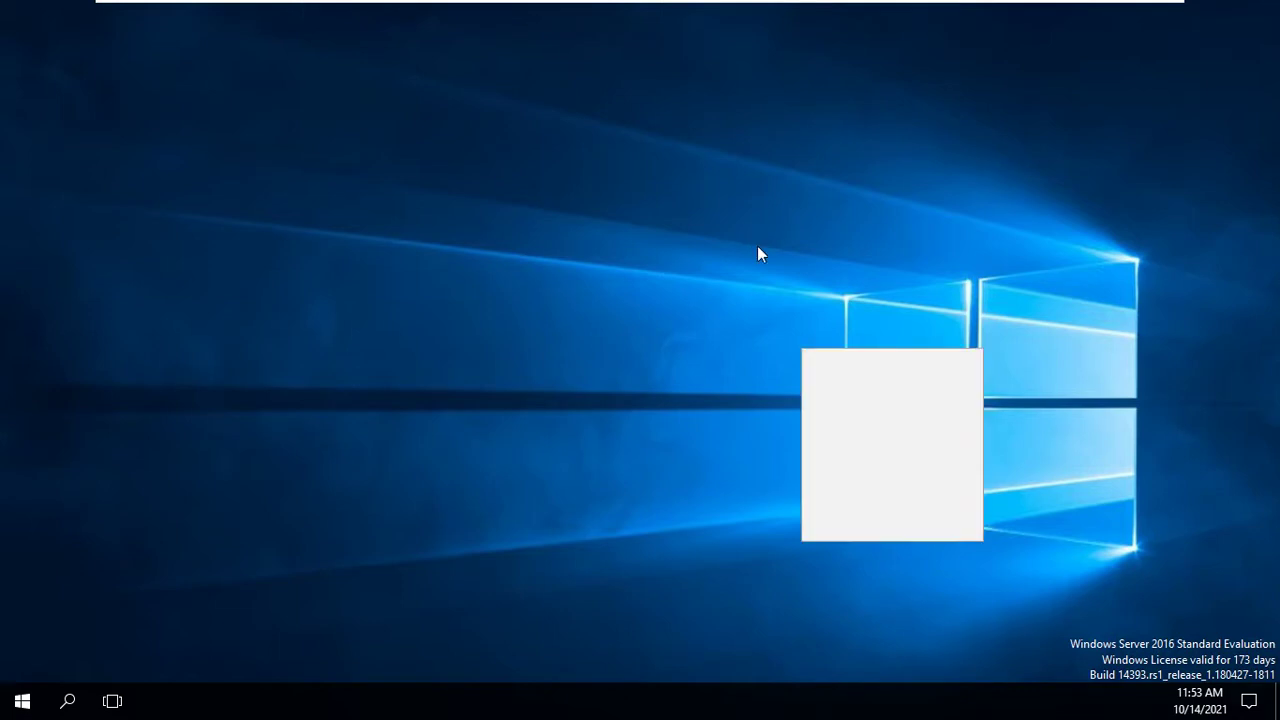
Refresh the Windows Server desktop and switch to the third virtual machine's tab.
right_click(665, 215)
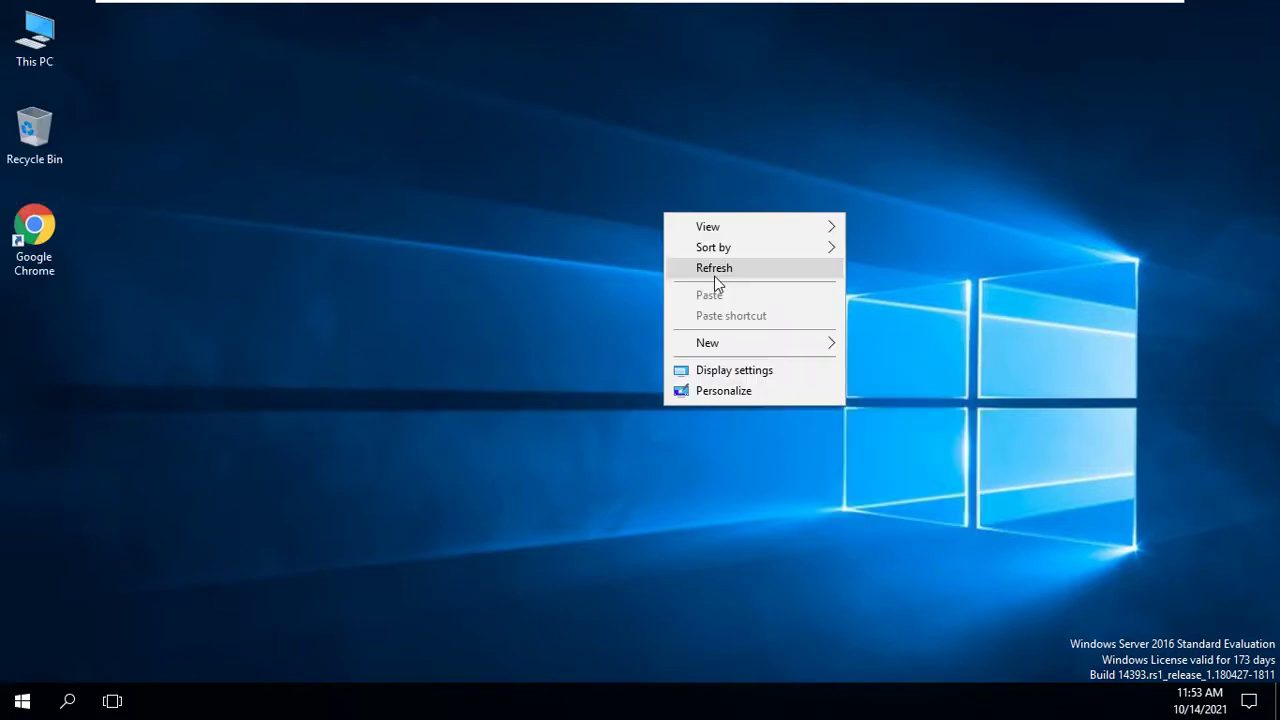
left_click(715, 278)
mouse_move(951, 11)
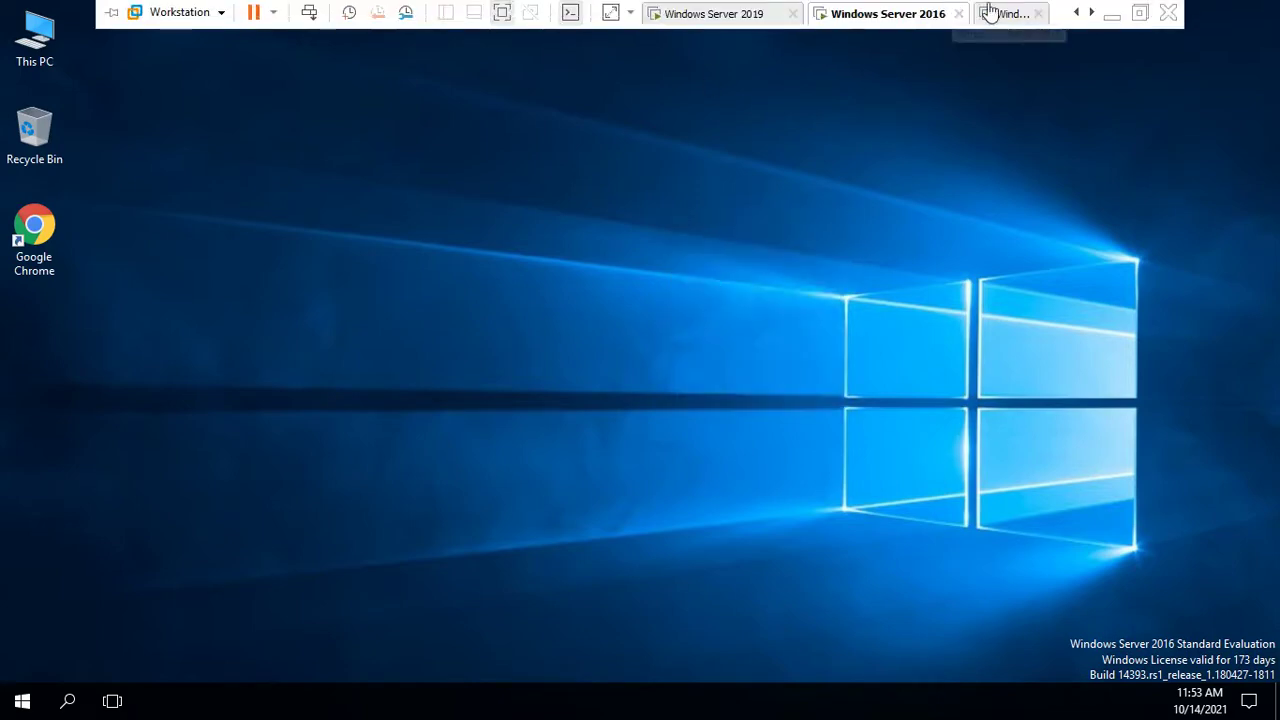
left_click(995, 13)
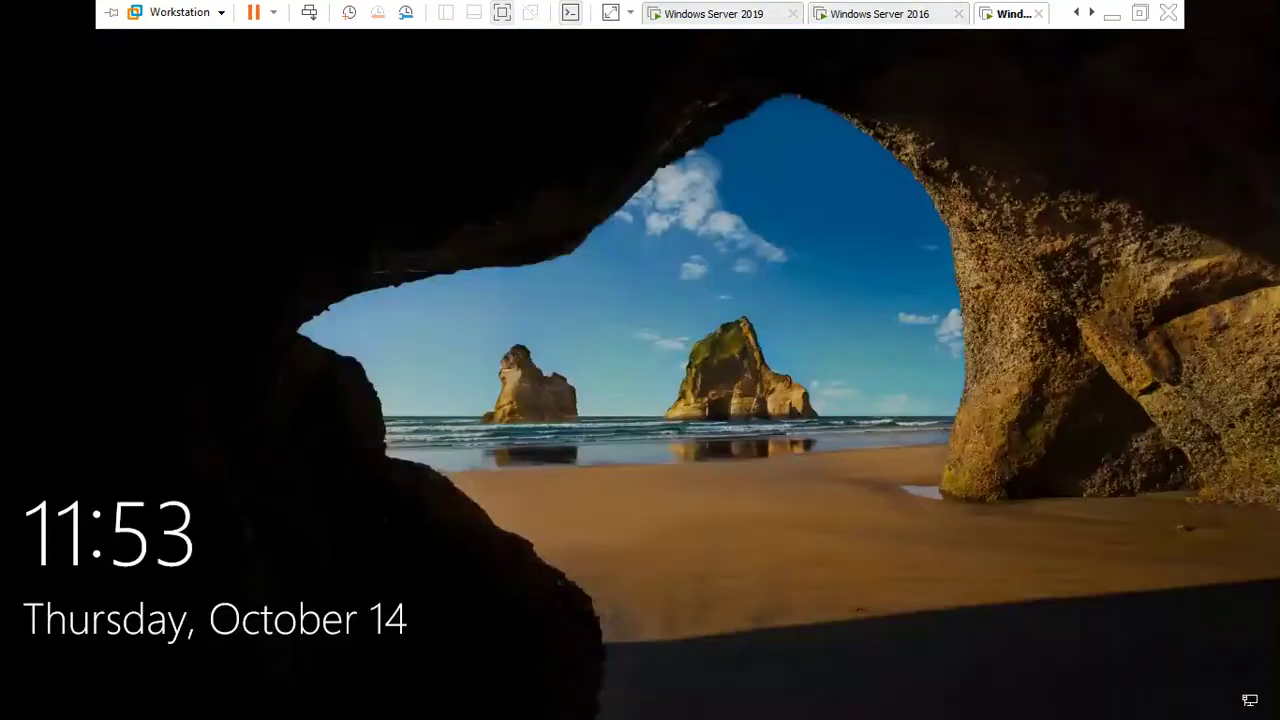
Send Ctrl+Alt+Del to the third guest from the VM menu to dismiss its lock screen.
left_click(273, 12)
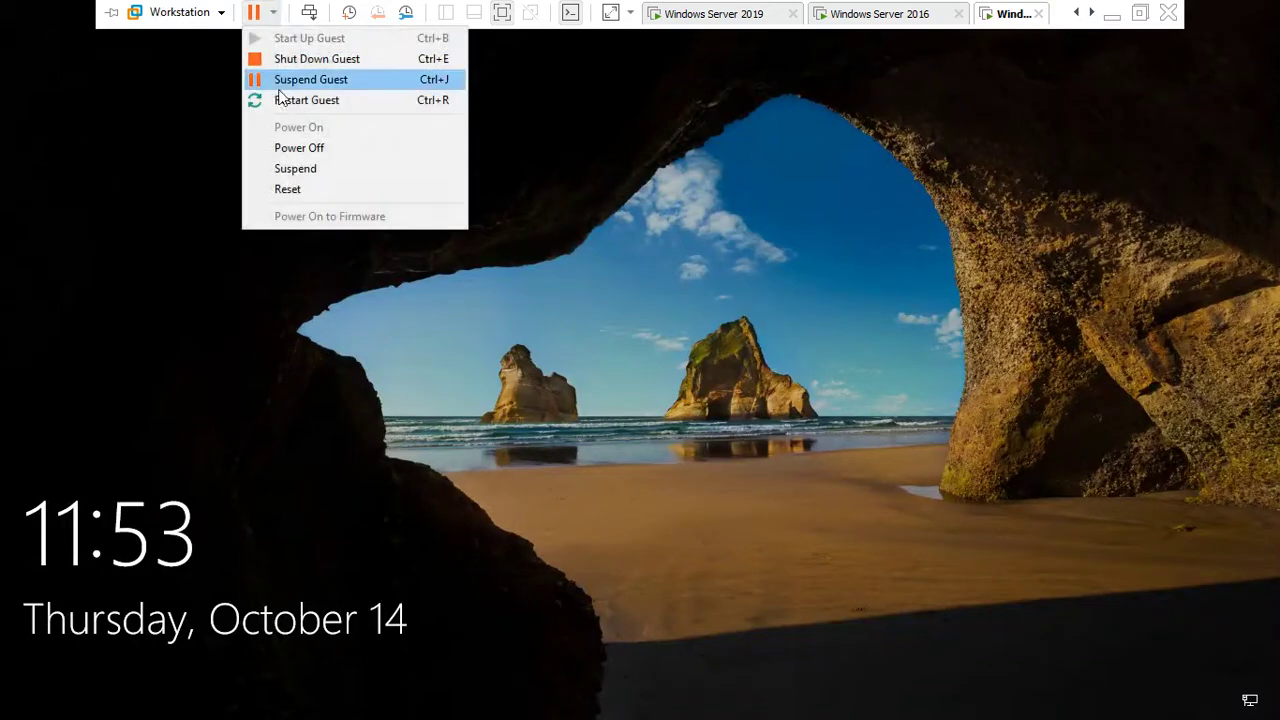
left_click(214, 12)
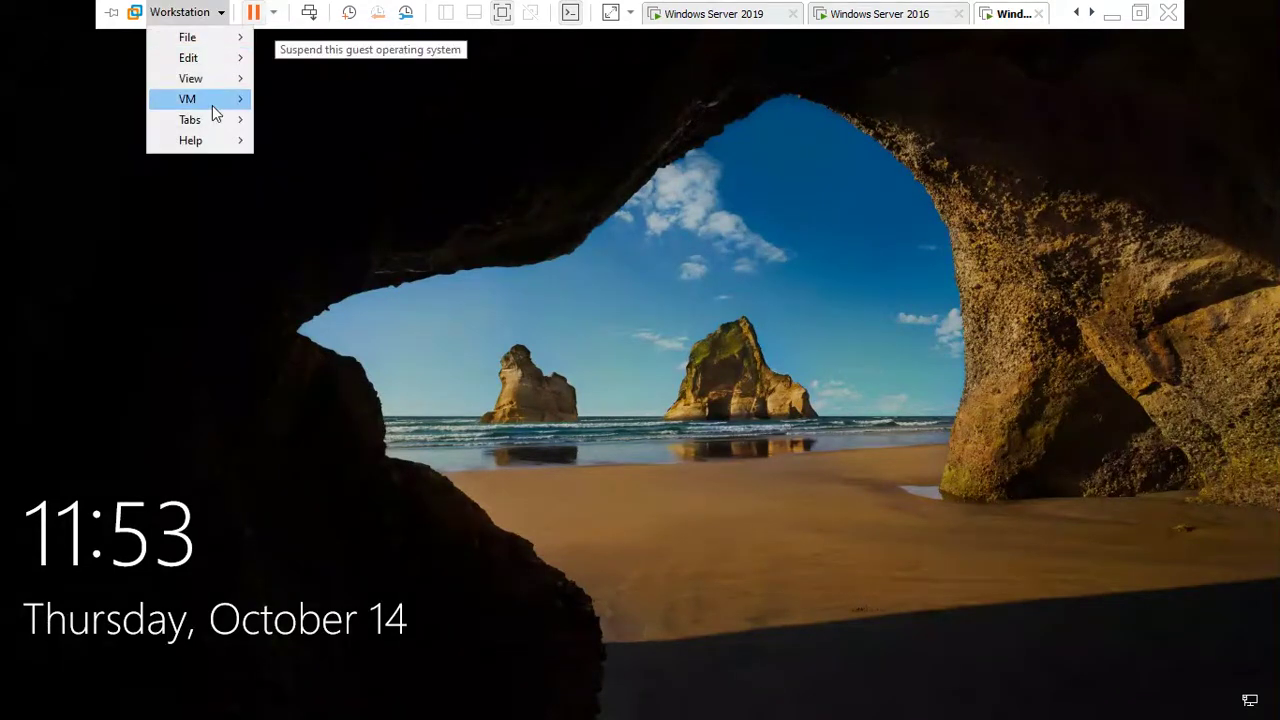
mouse_move(212, 106)
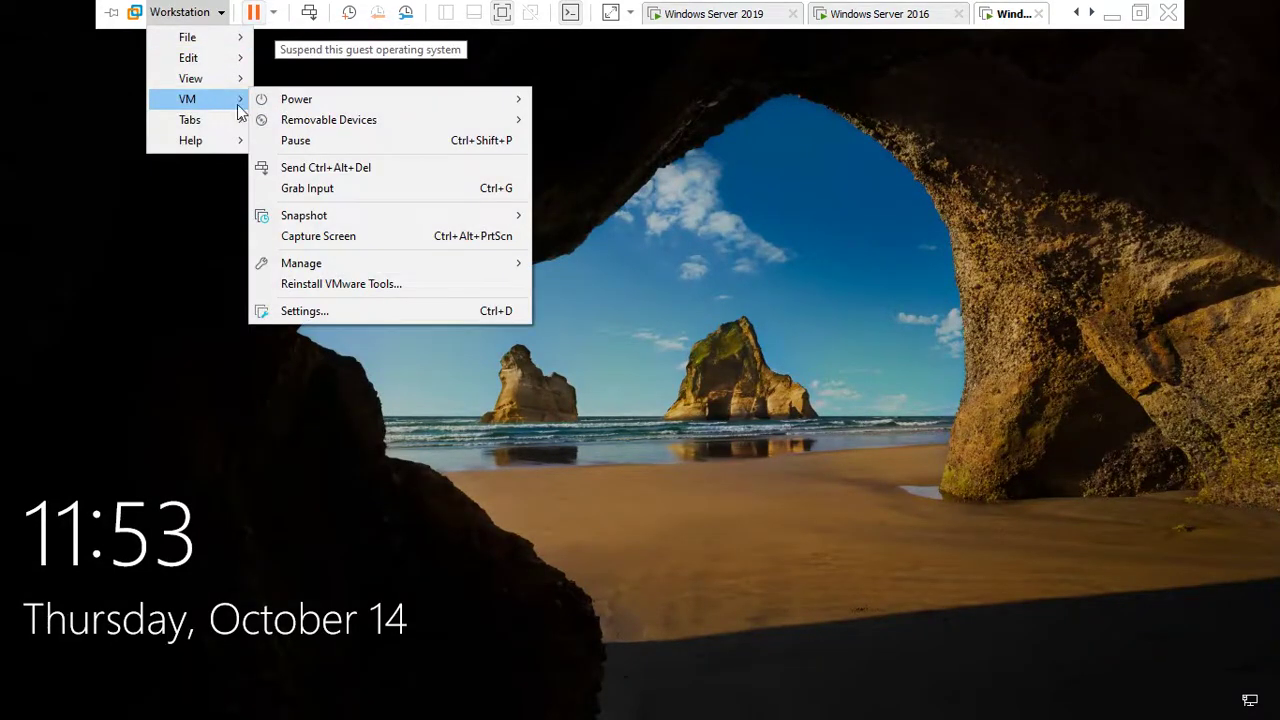
mouse_move(322, 224)
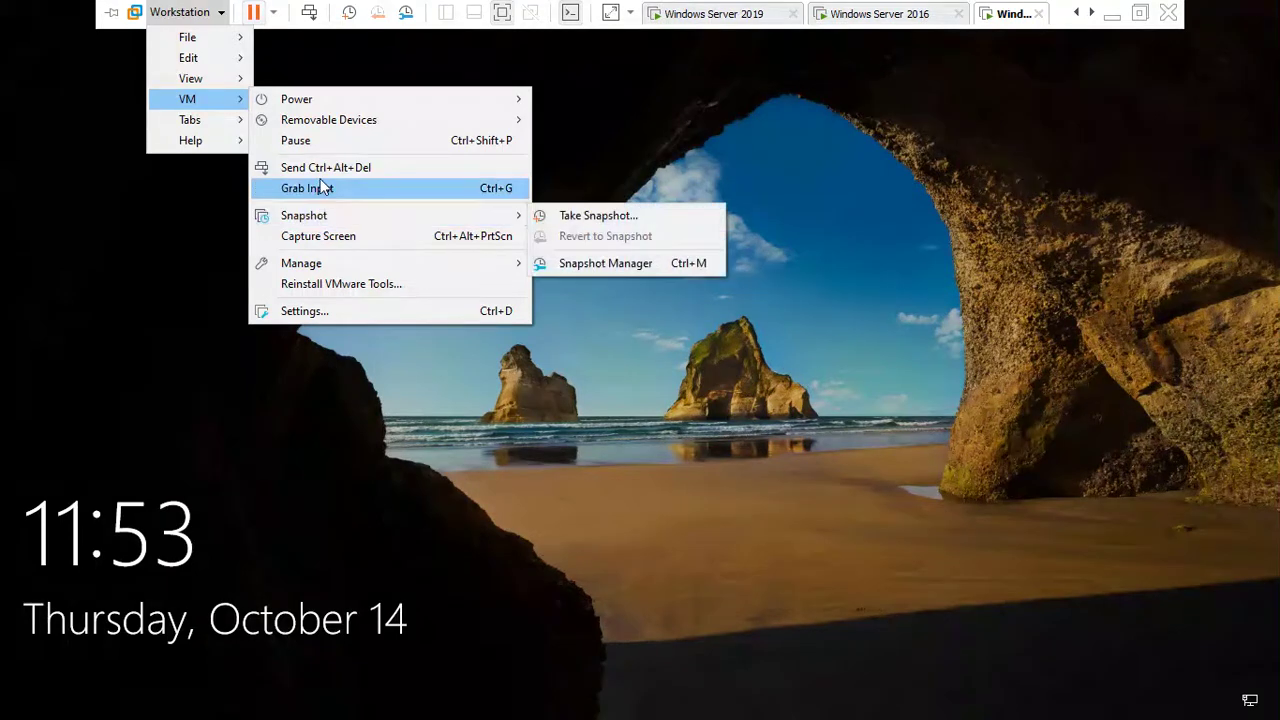
left_click(336, 170)
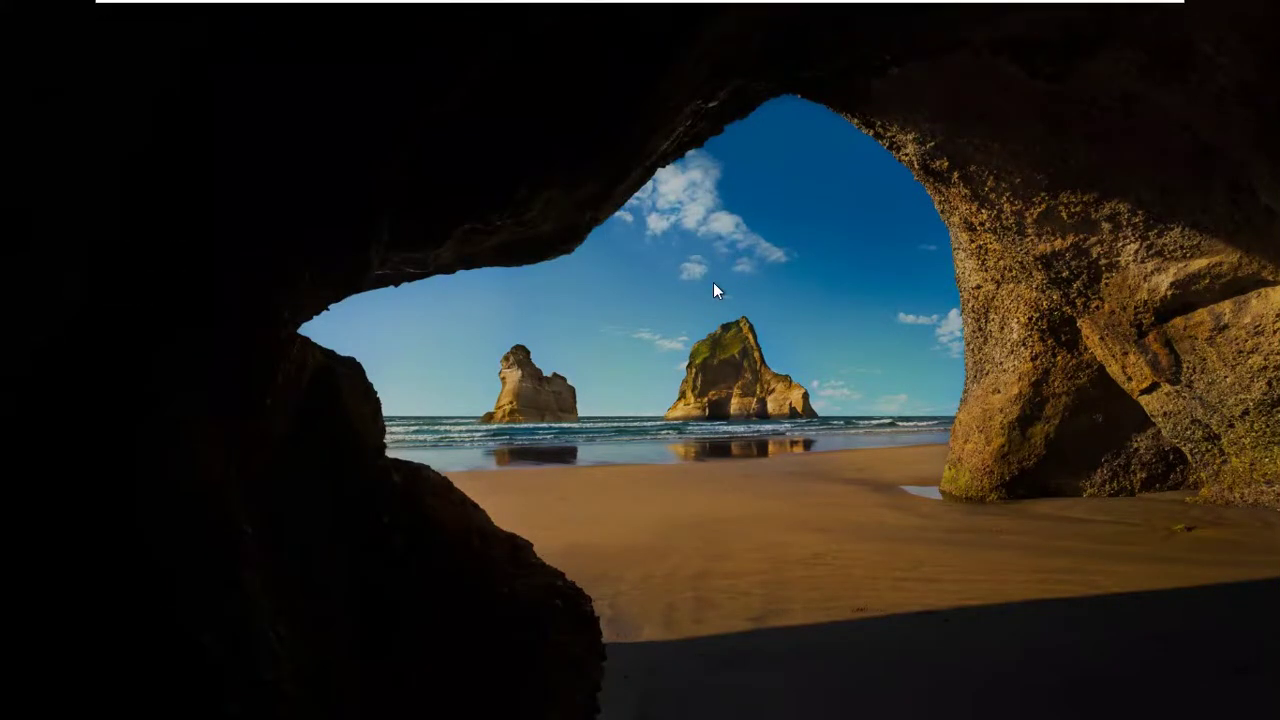
Switch to the Debian 10.x 64-bit Parrot virtual machine.
mouse_move(686, 5)
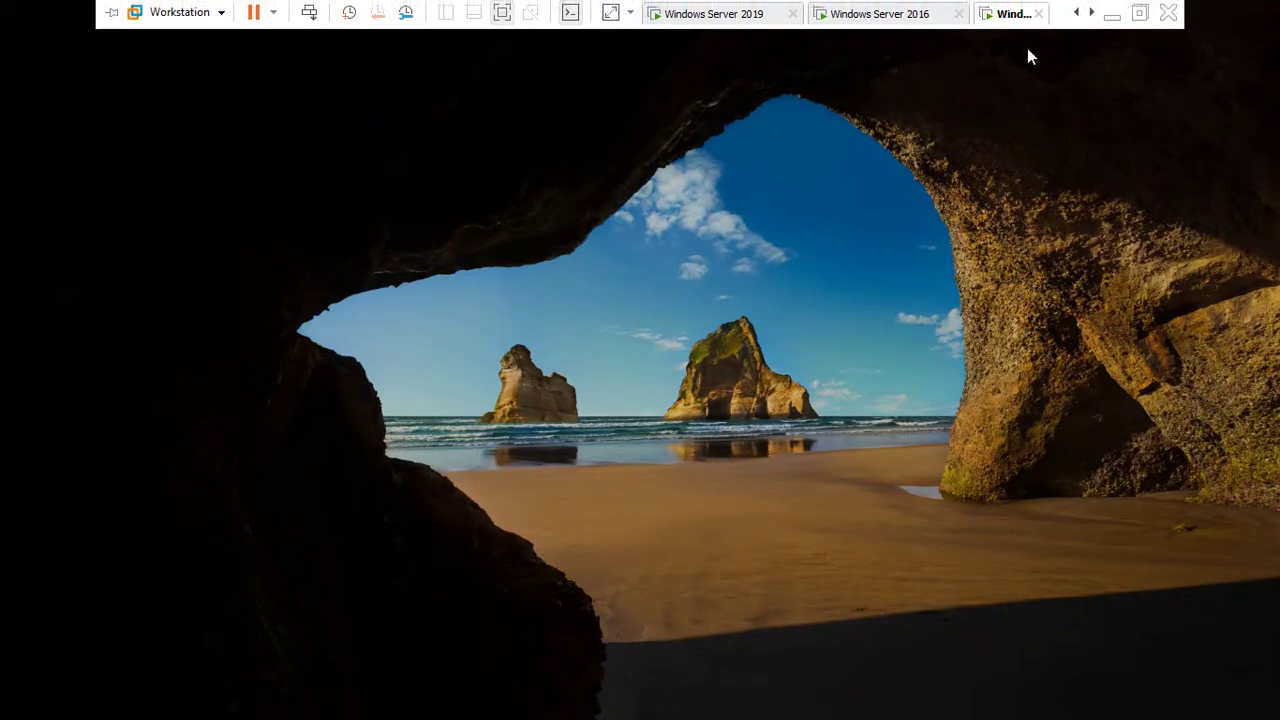
left_click(1091, 12)
left_click(980, 20)
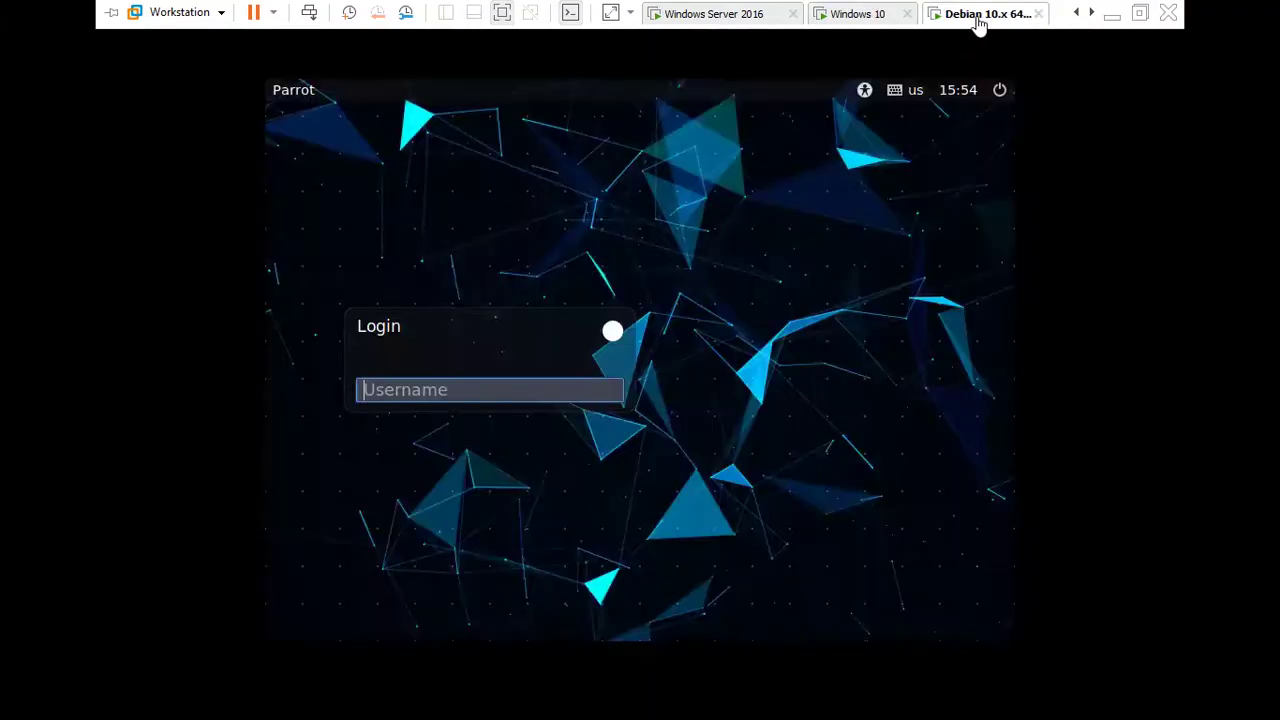
Log in to Parrot as root with the account password.
left_click(213, 392)
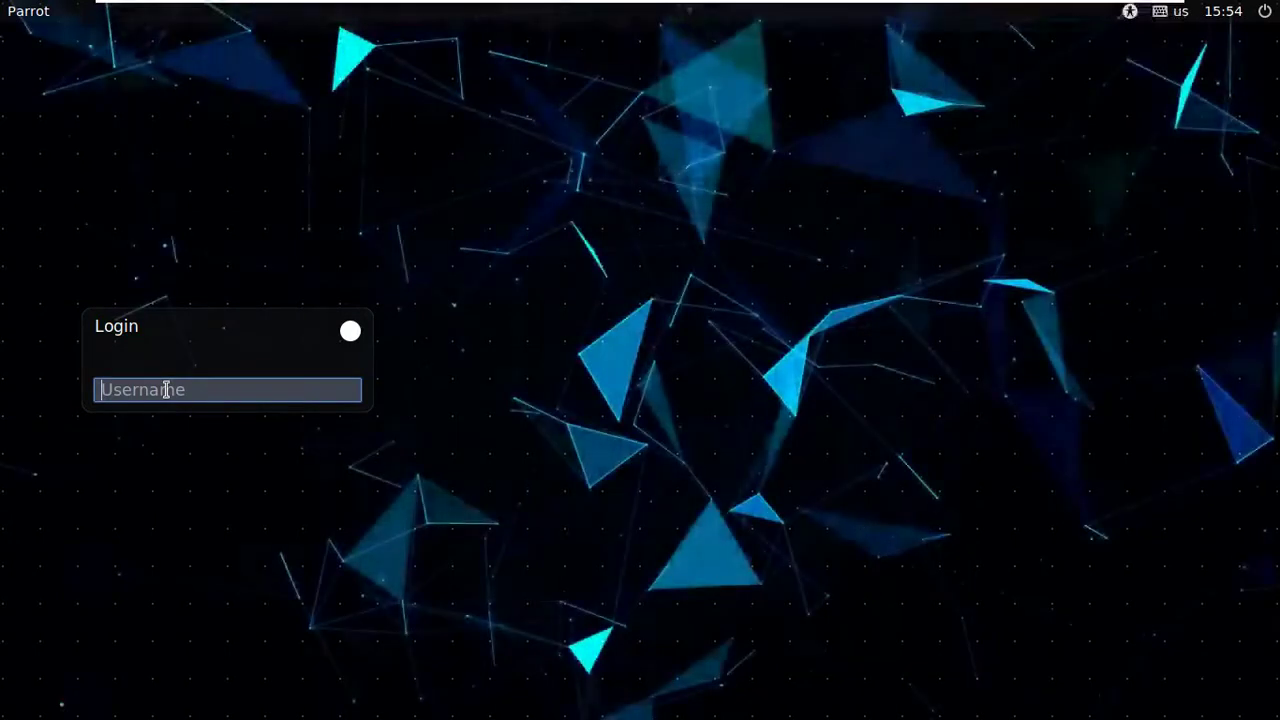
type("root")
key("Return")
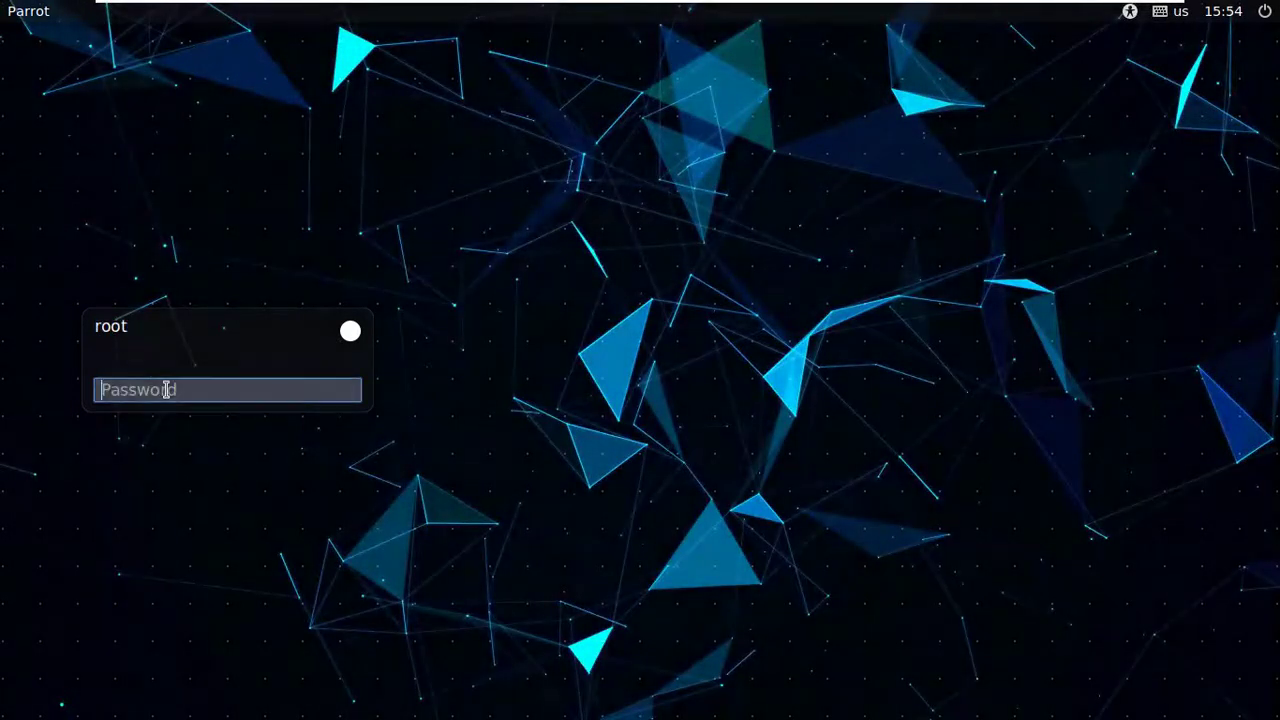
type("*****")
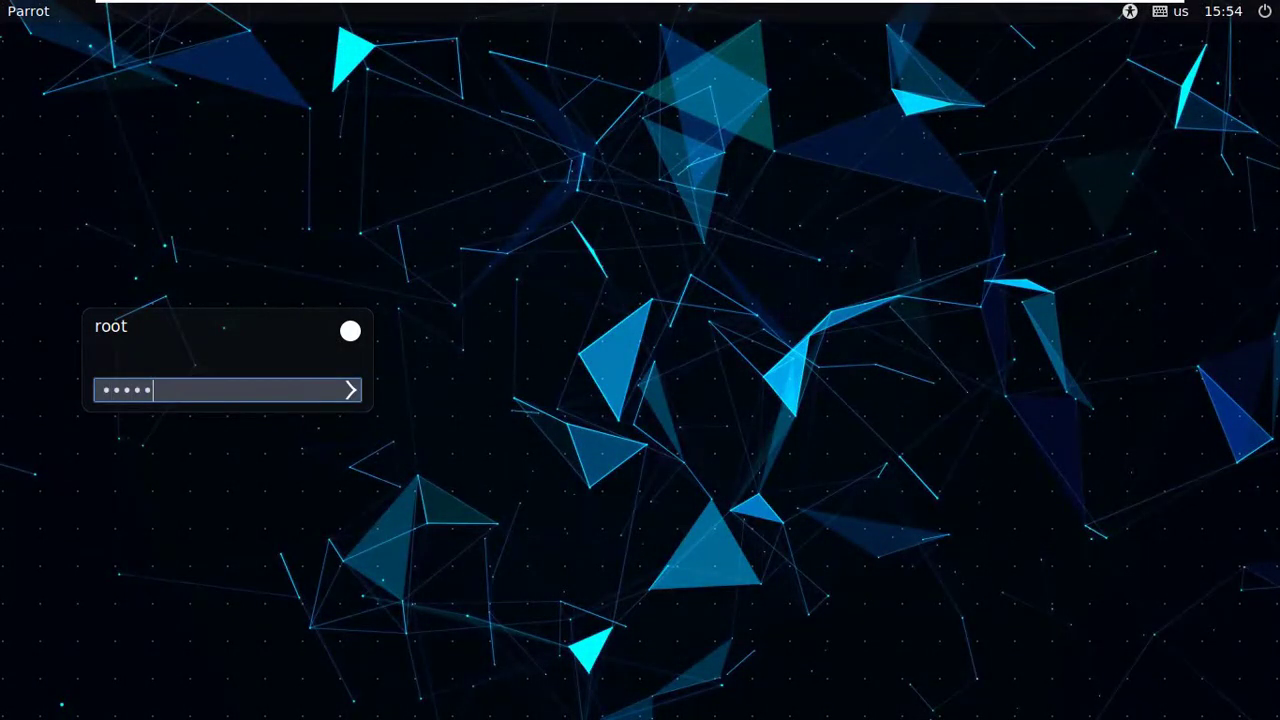
type("****")
key("Return")
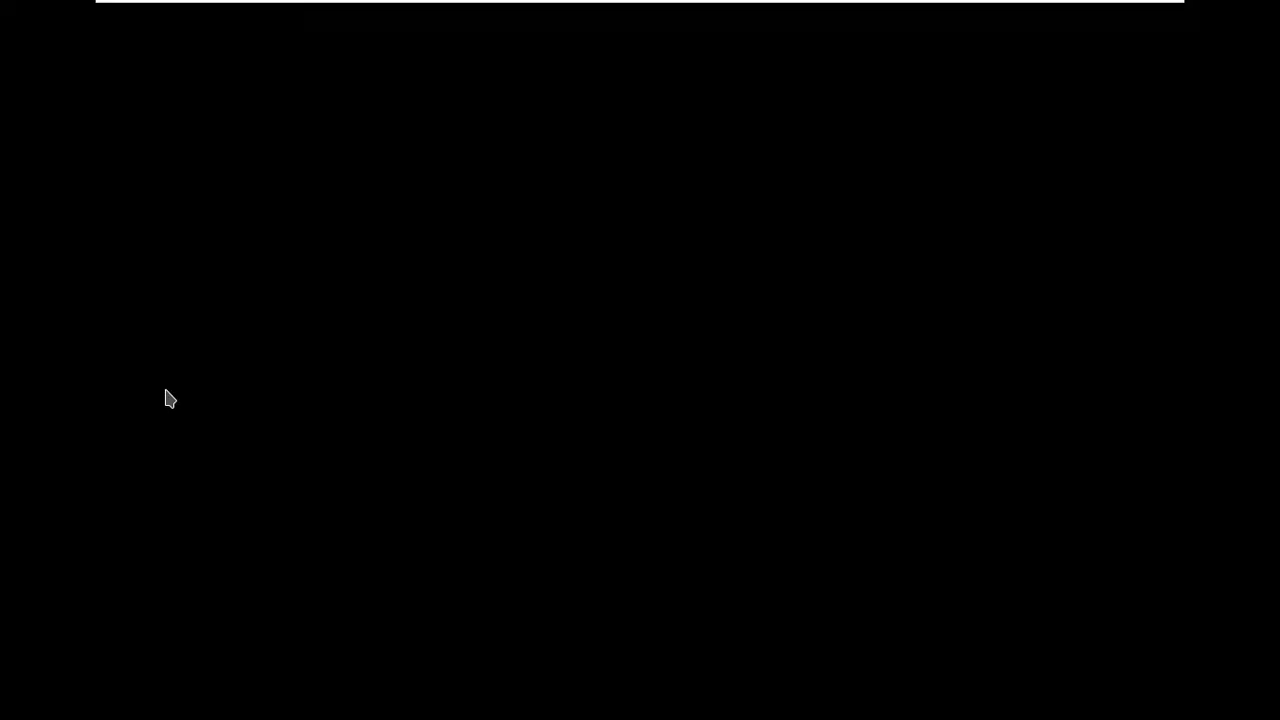
mouse_move(929, 8)
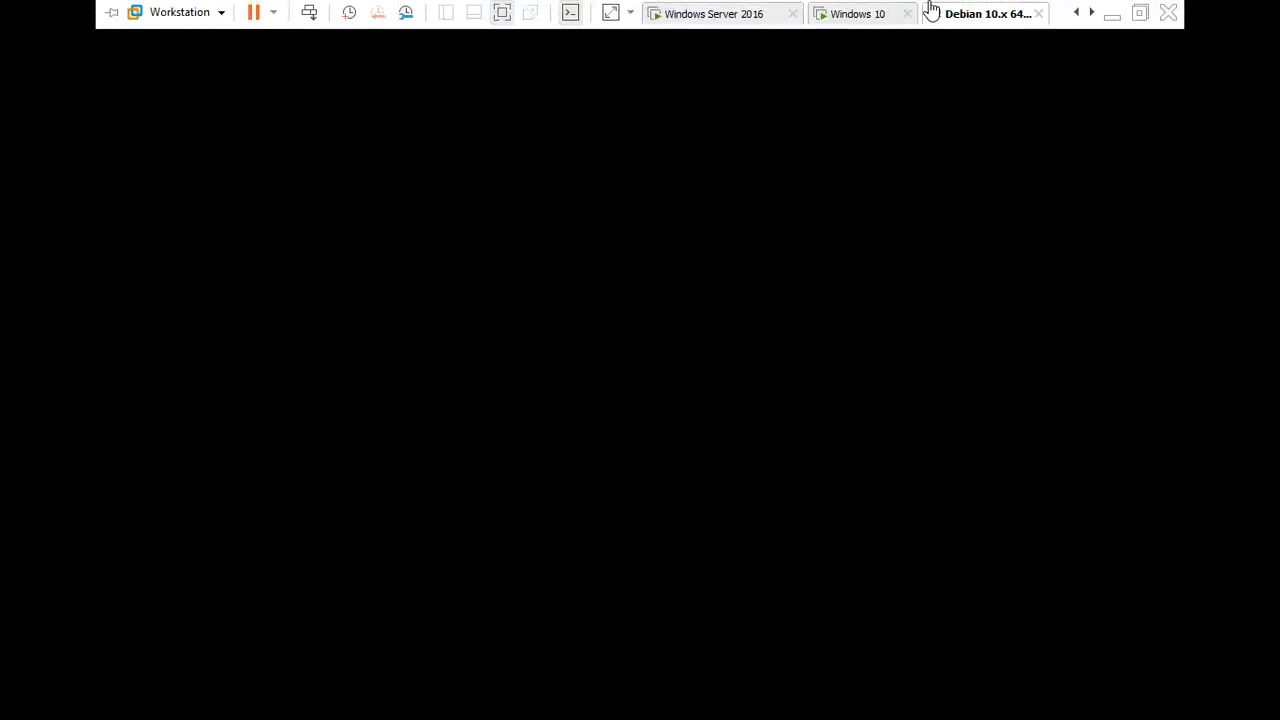
Sign in to the Windows 10 guest with its password, then return to Windows Server 2016.
left_click(862, 16)
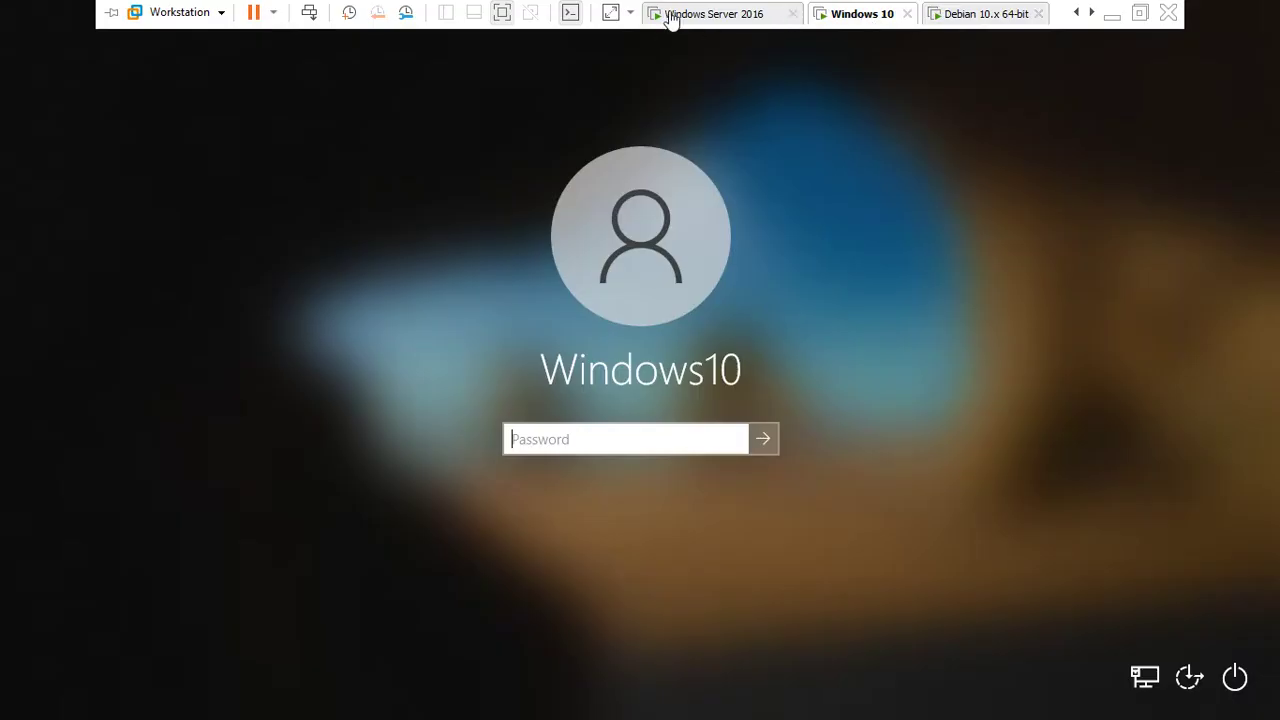
left_click(600, 449)
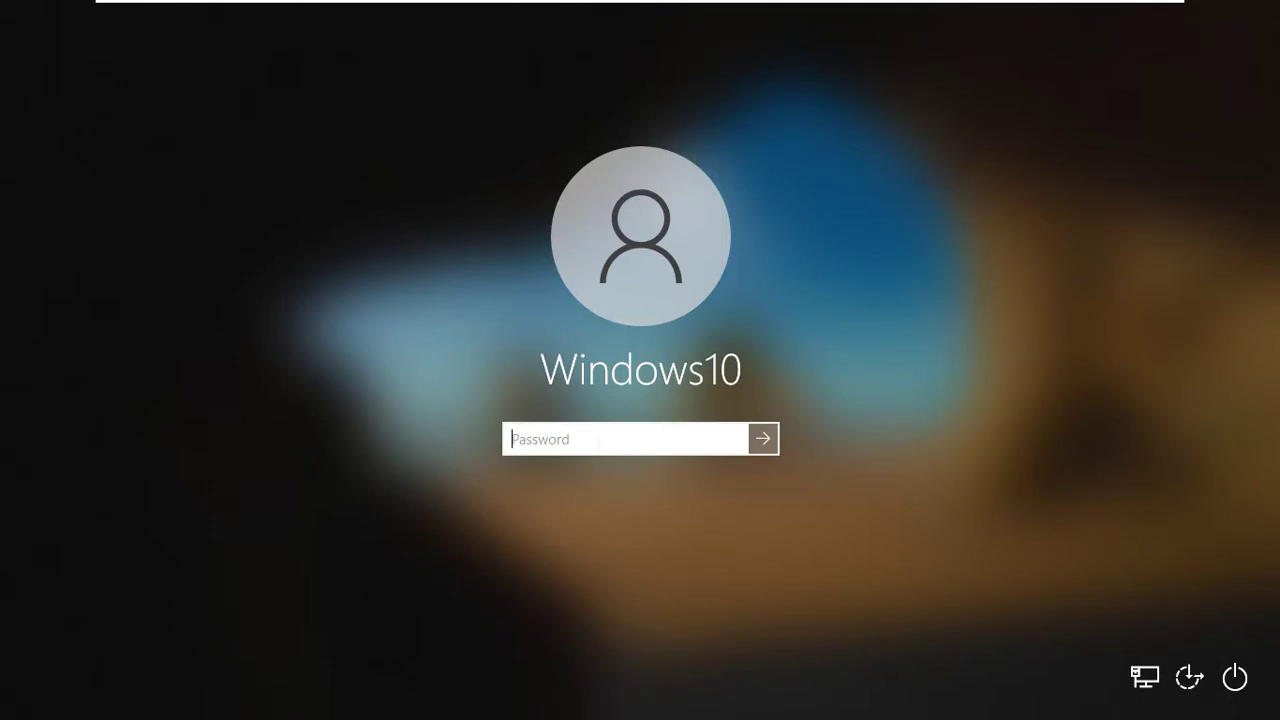
type("•••")
key("BackSpace")
key("BackSpace")
key("BackSpace")
type("••••••••••")
key("Return")
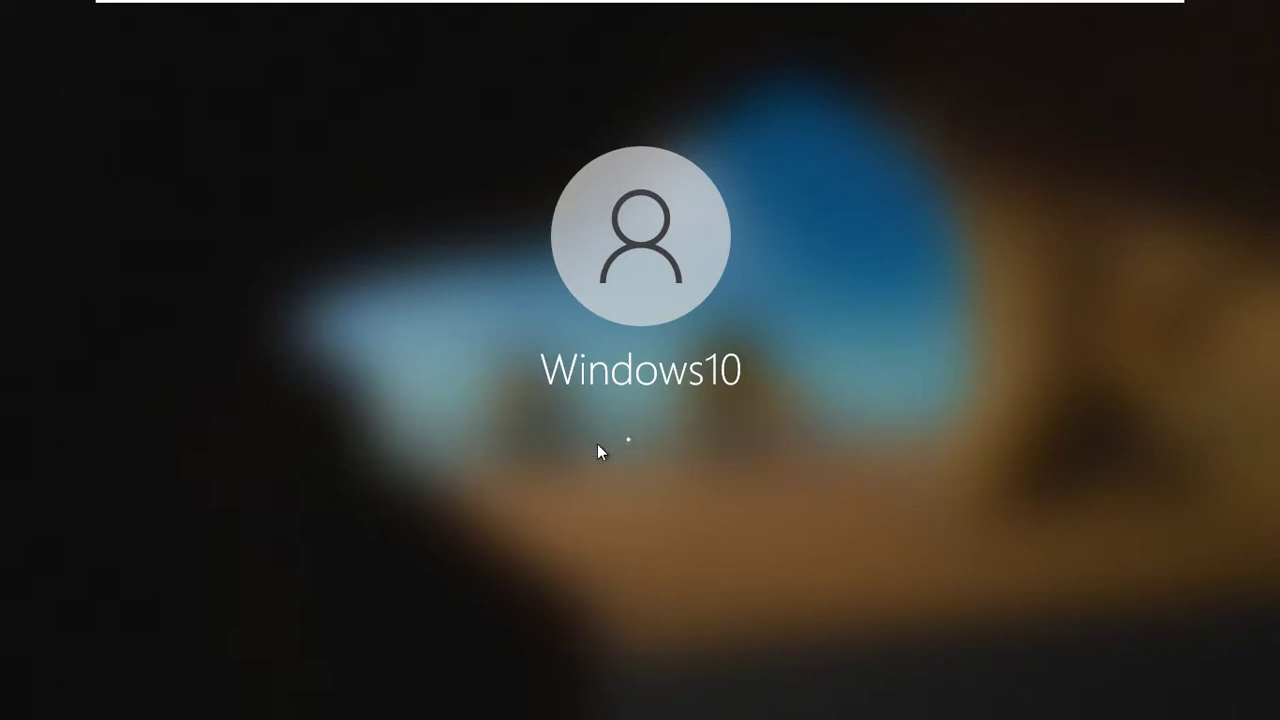
left_click(714, 14)
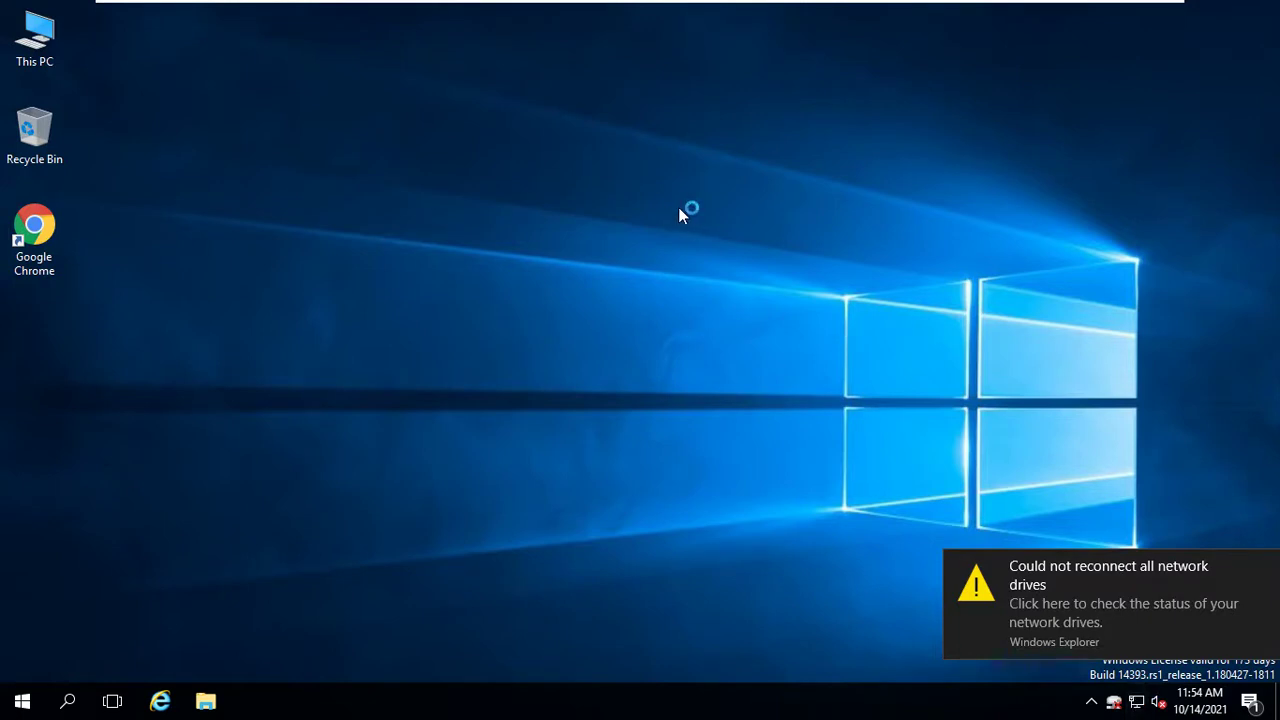
Refresh the server desktop and check the network status panel shows Connected.
right_click(736, 250)
left_click(780, 307)
right_click(1137, 707)
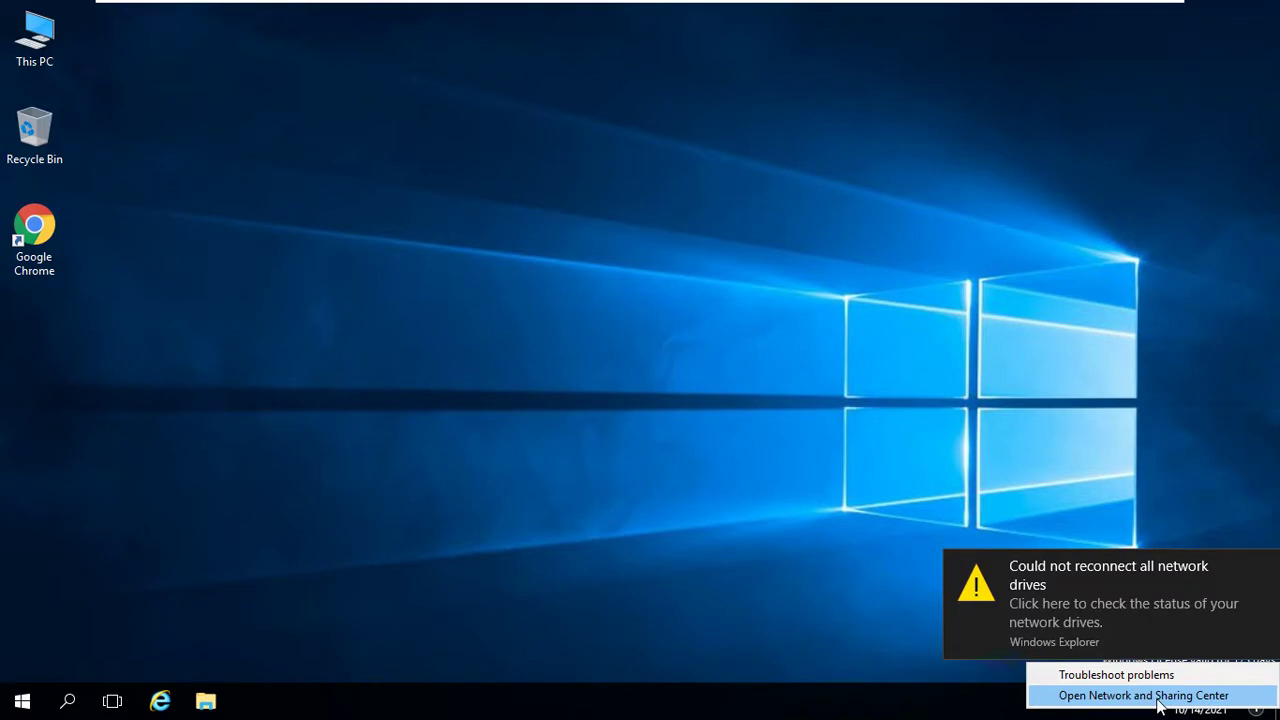
left_click(1124, 694)
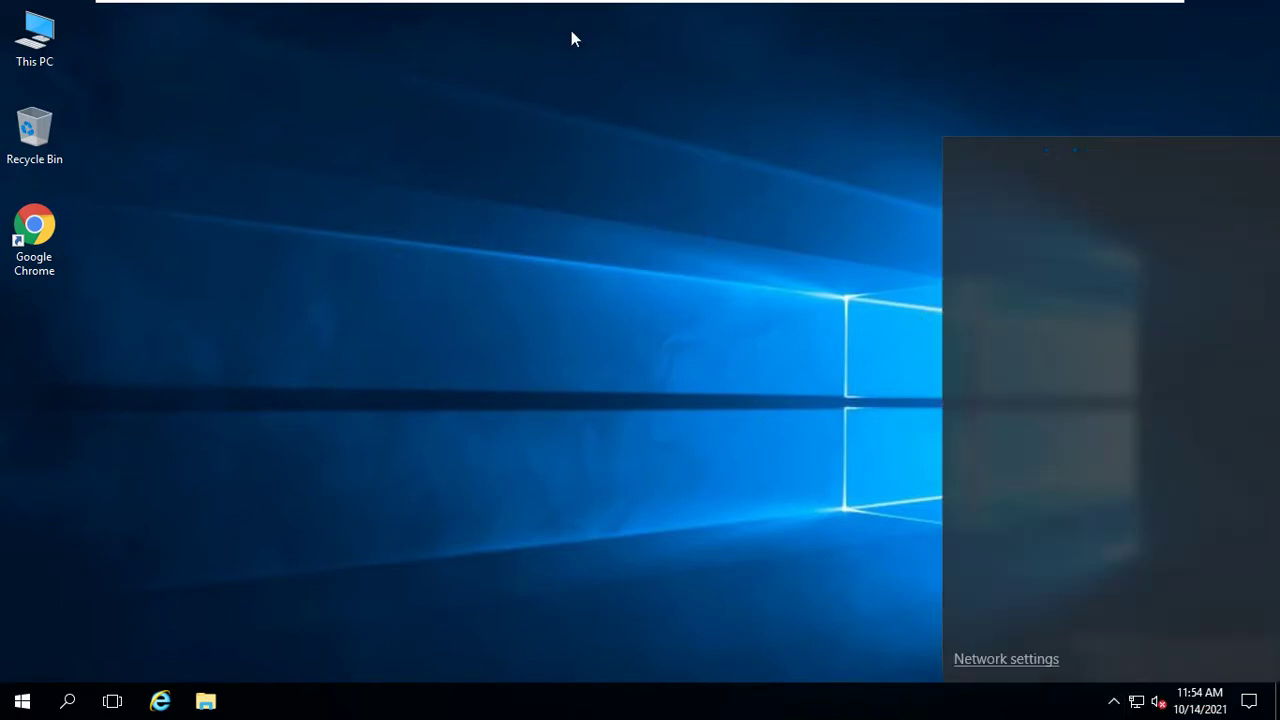
mouse_move(1007, 8)
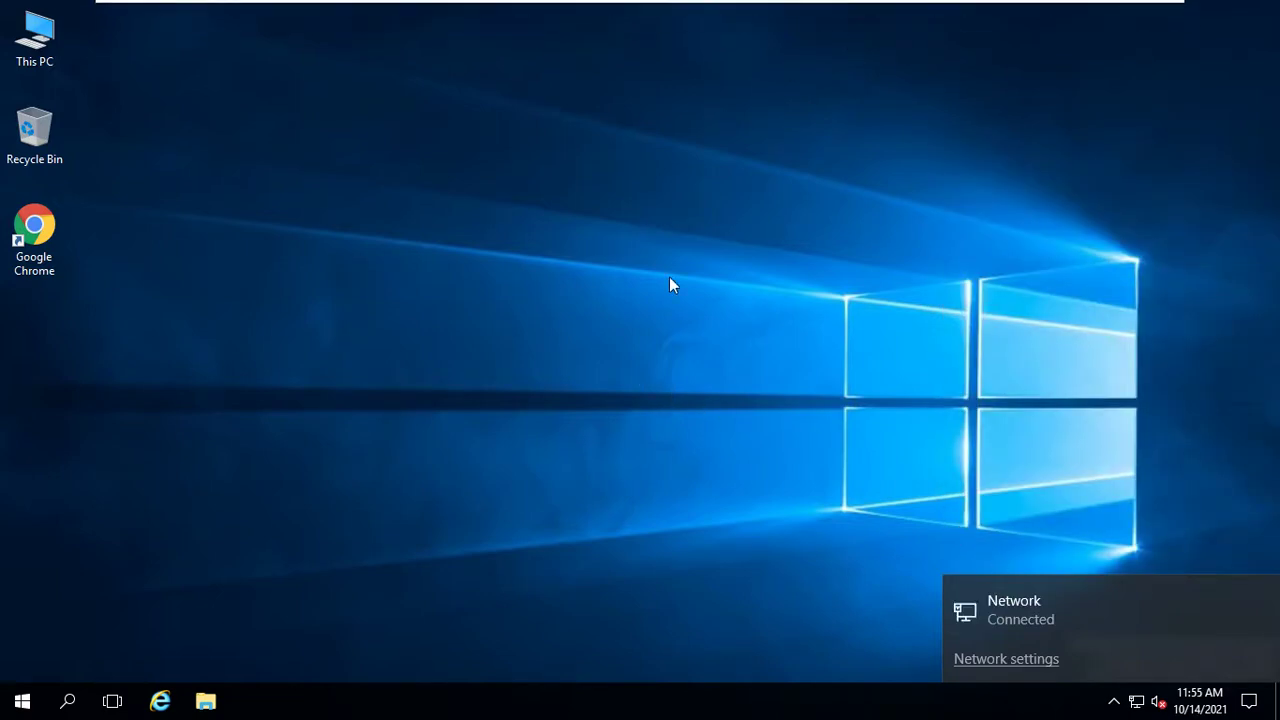
left_click(906, 154)
right_click(906, 154)
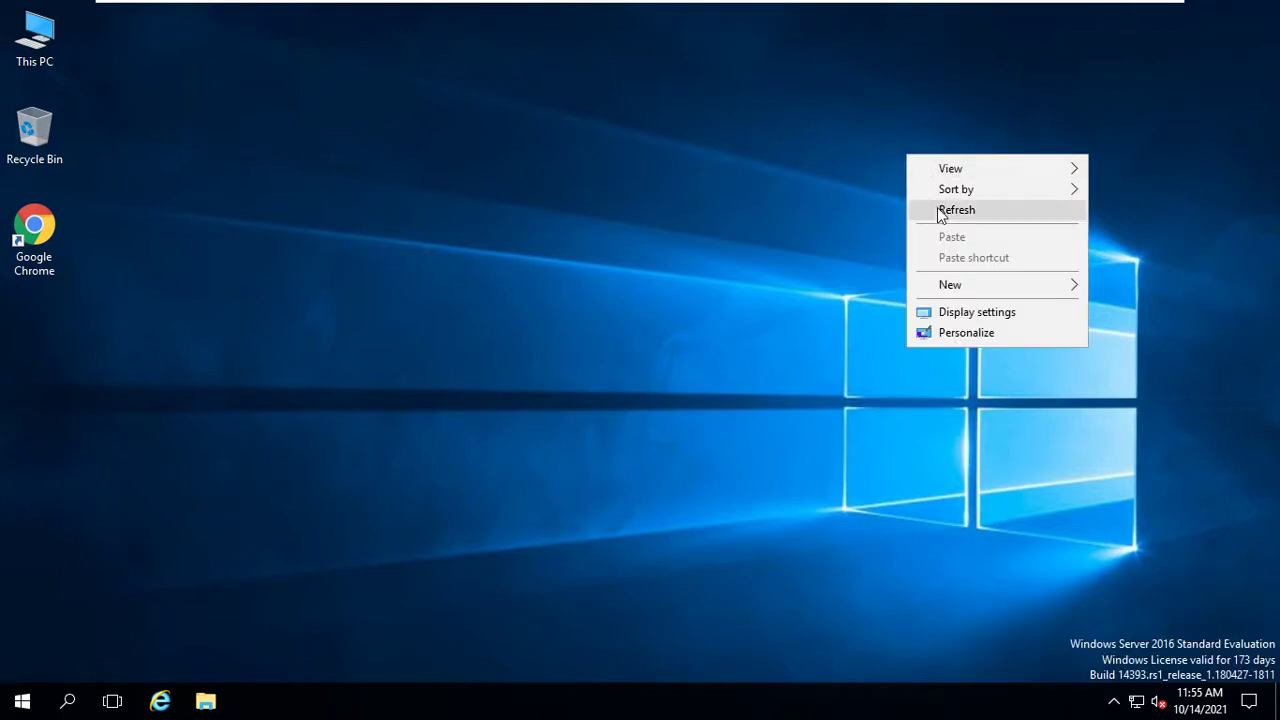
left_click(937, 207)
right_click(937, 208)
left_click(969, 263)
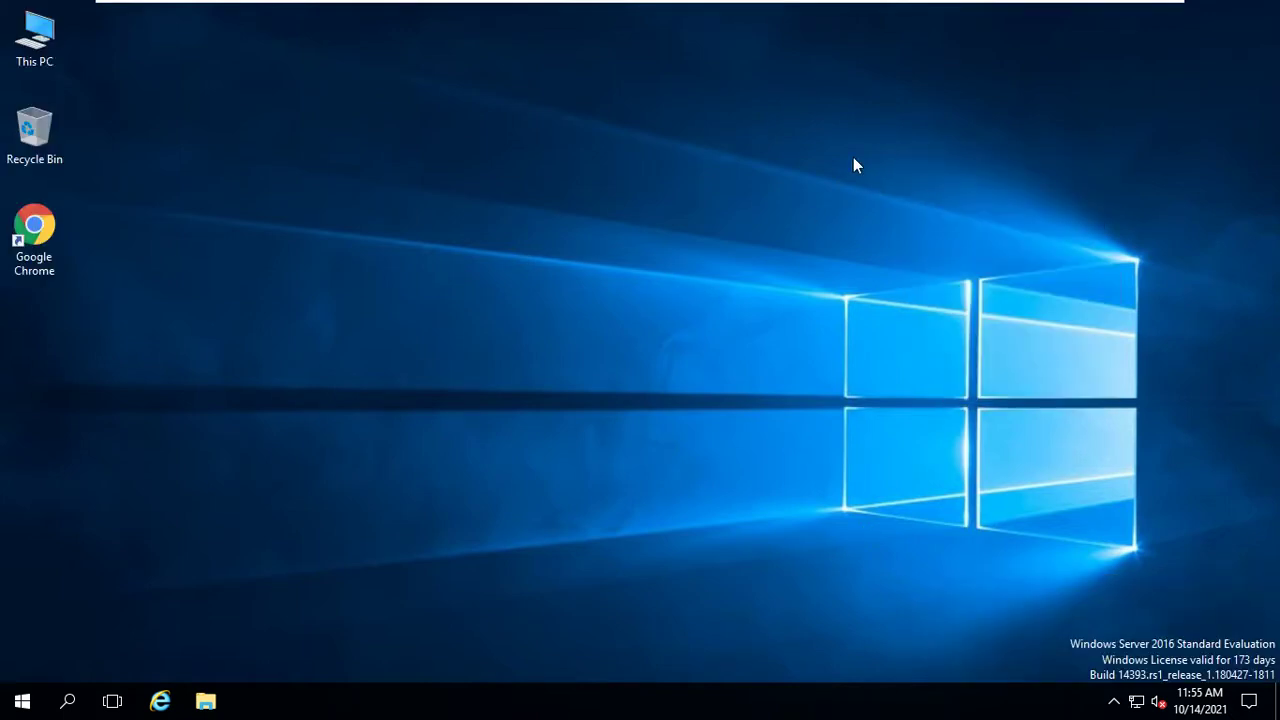
right_click(853, 157)
left_click(886, 212)
right_click(889, 214)
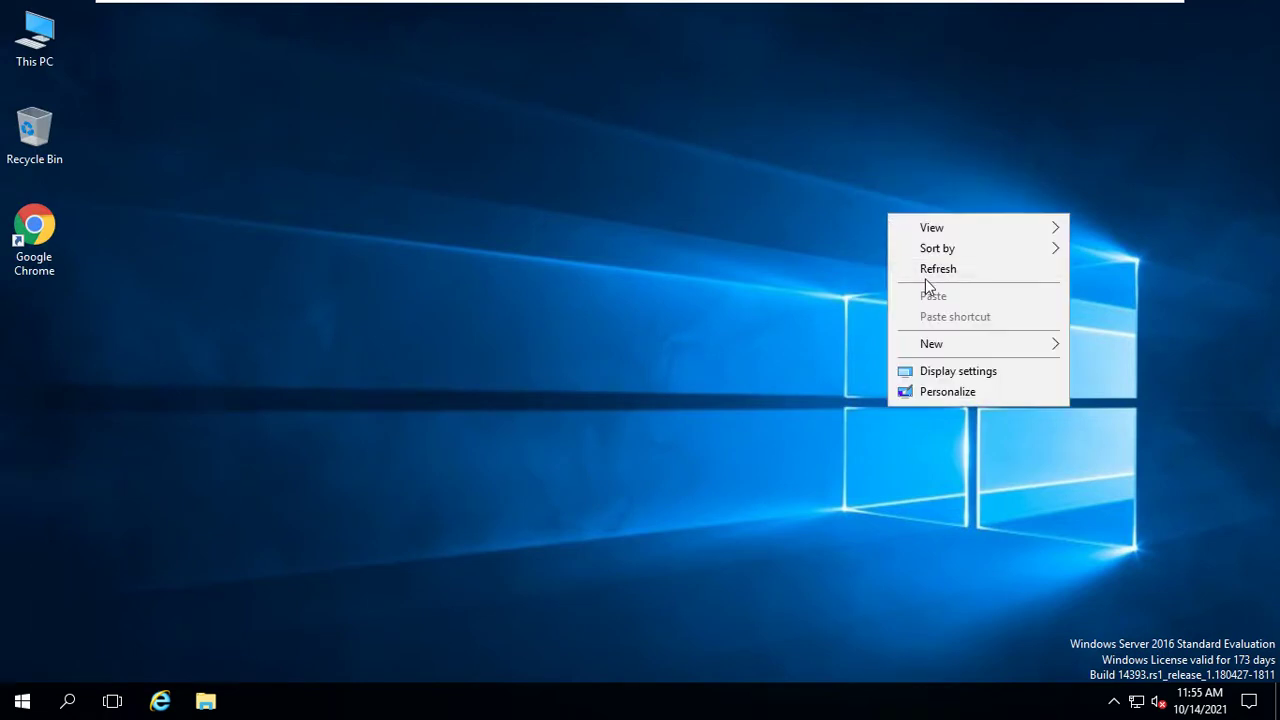
left_click(926, 270)
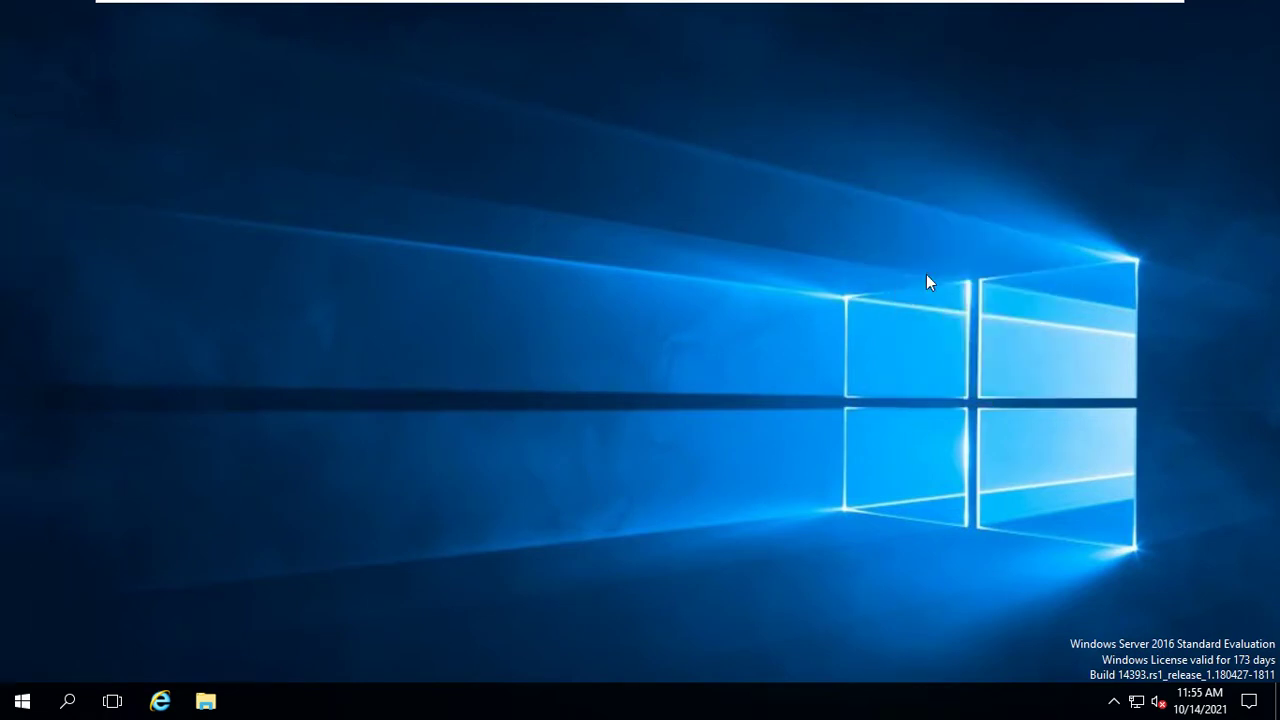
right_click(1185, 130)
left_click(1195, 186)
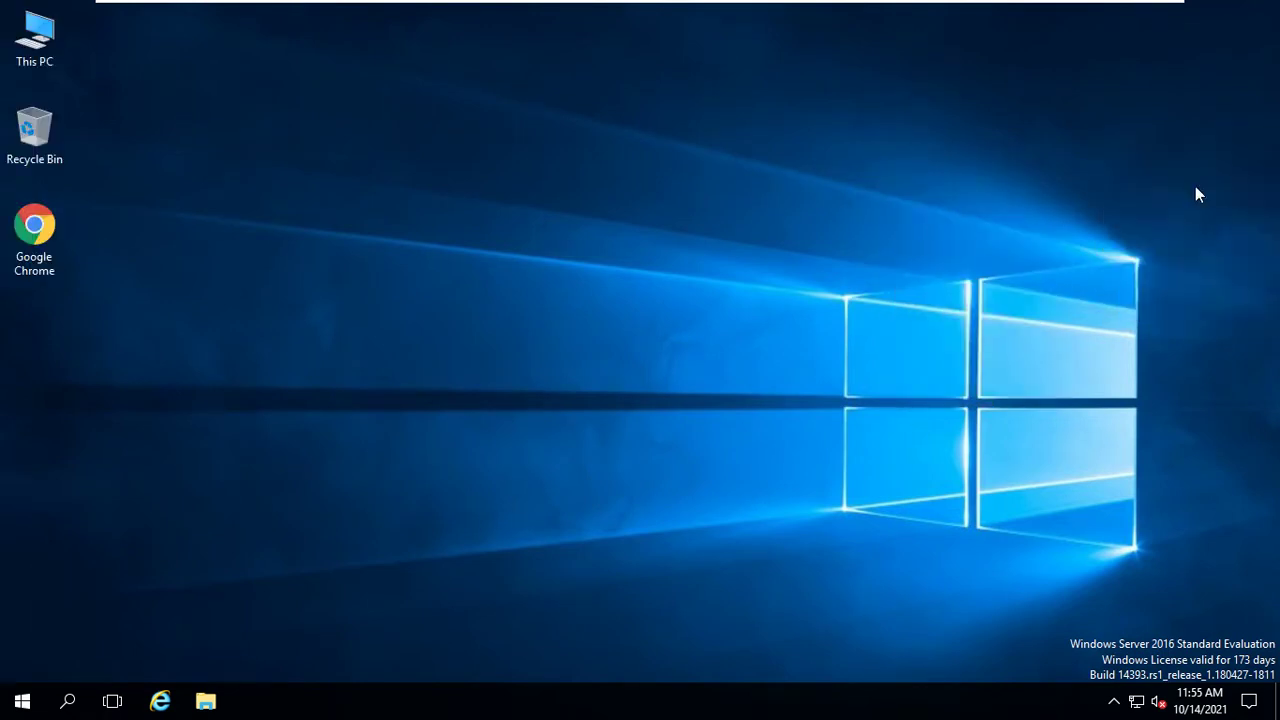
right_click(844, 49)
left_click(873, 104)
mouse_move(853, 6)
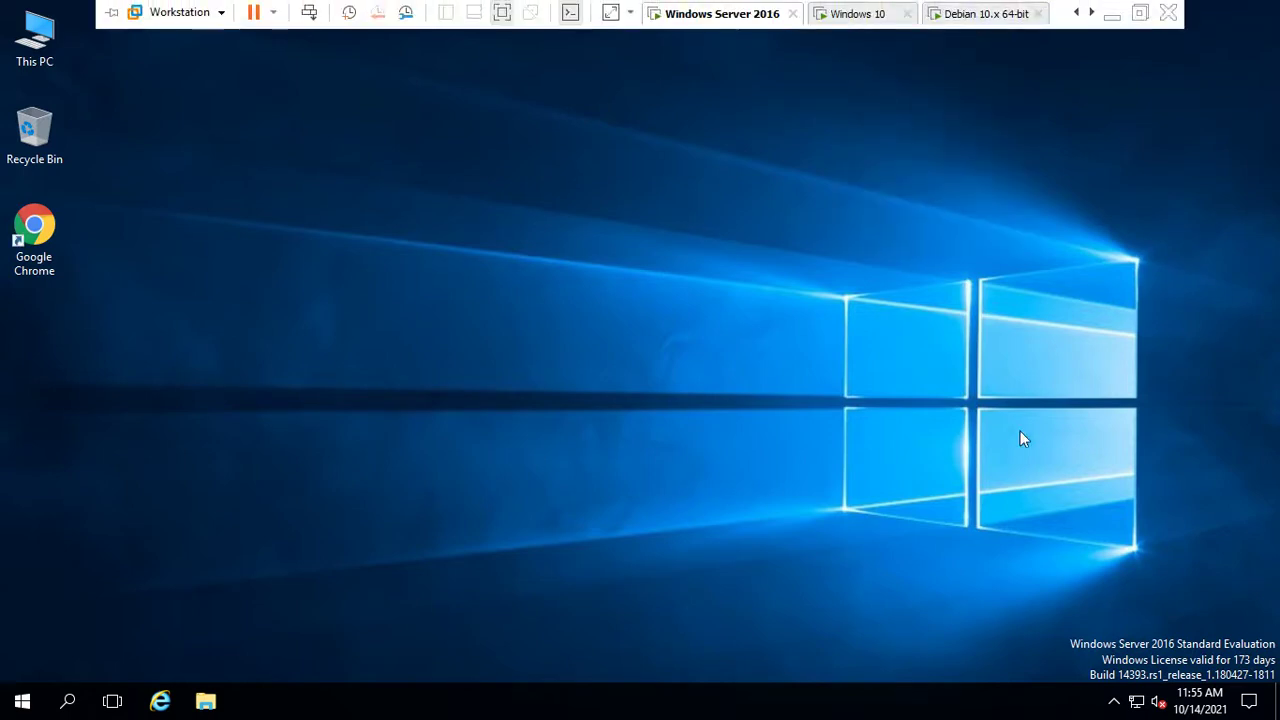
right_click(1139, 708)
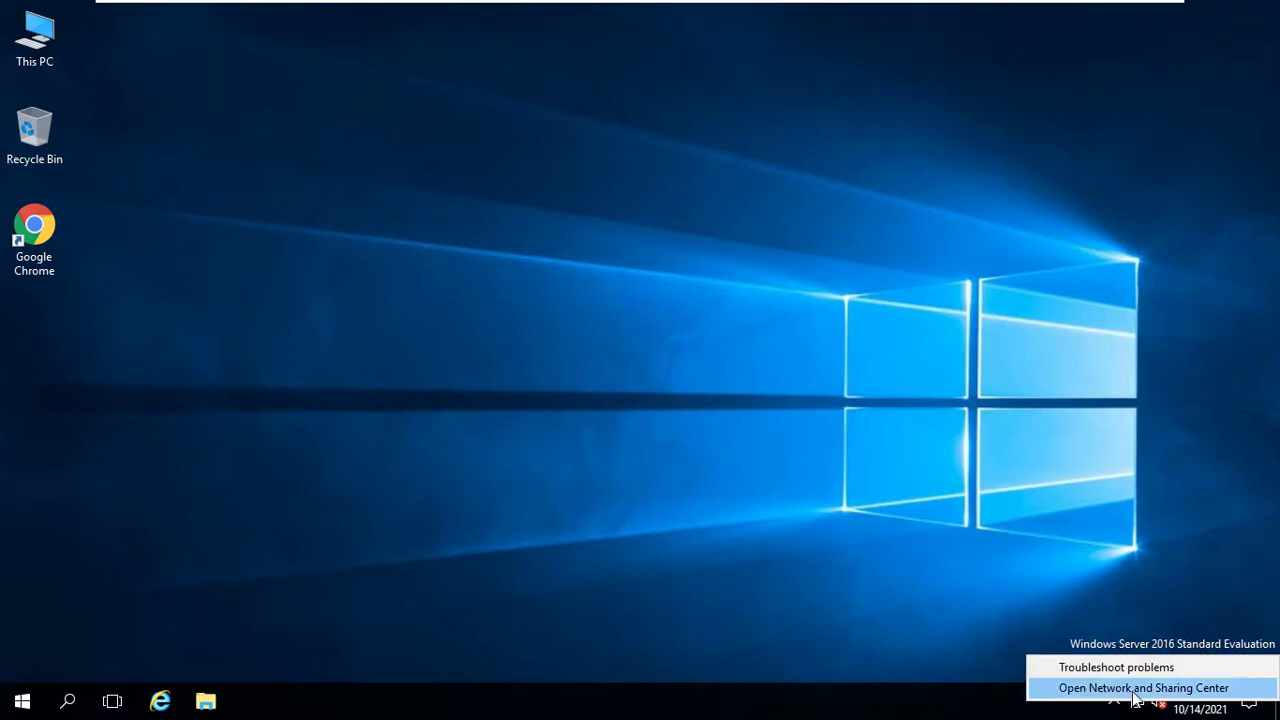
left_click(1145, 686)
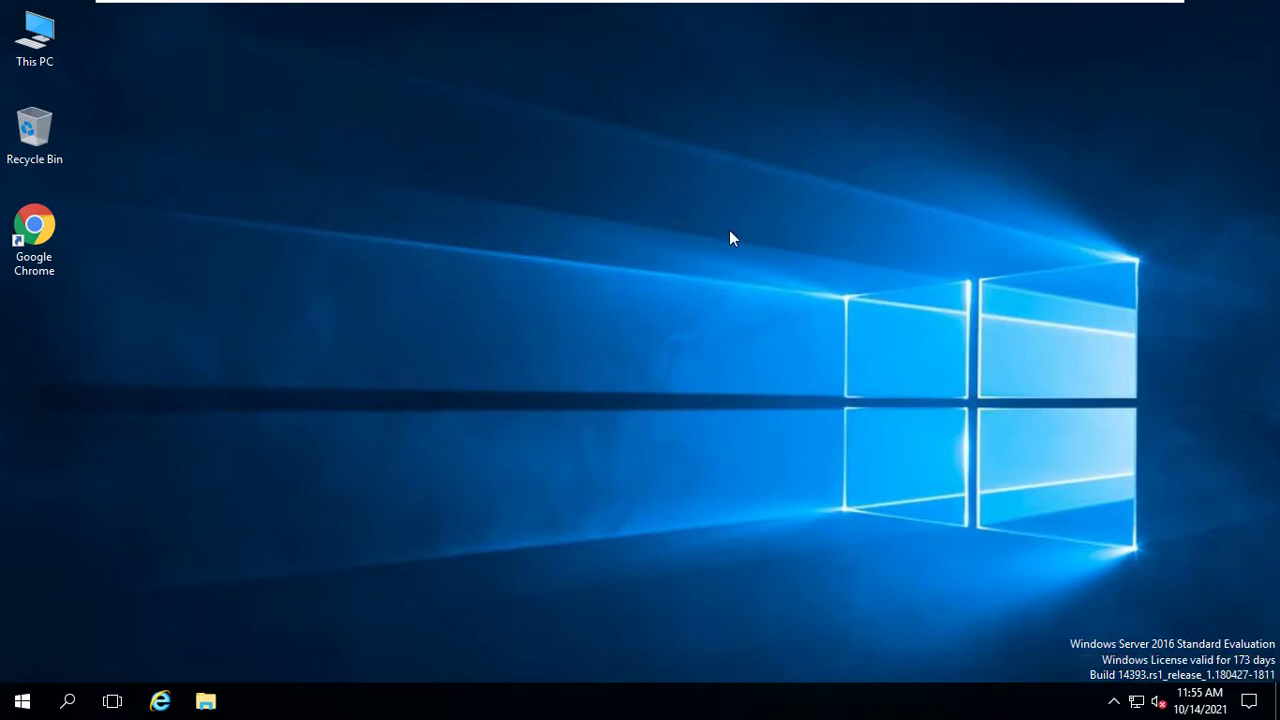
mouse_move(903, 3)
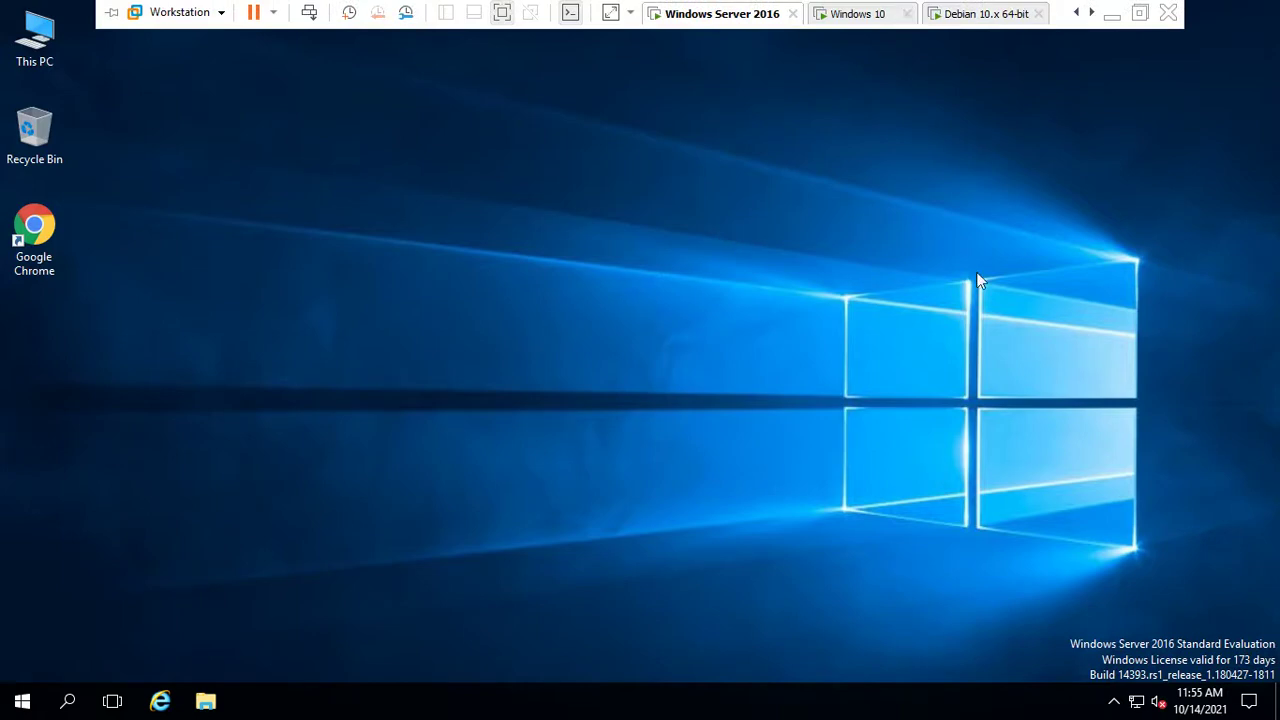
right_click(722, 101)
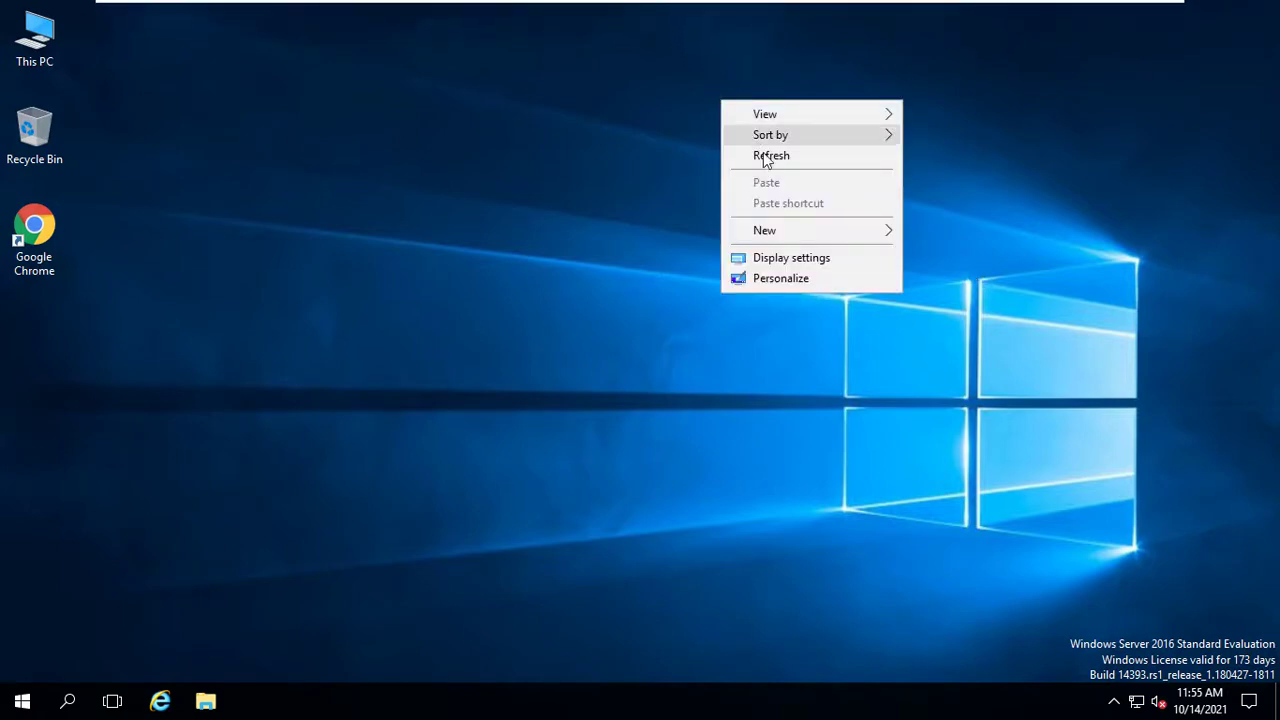
right_click(763, 153)
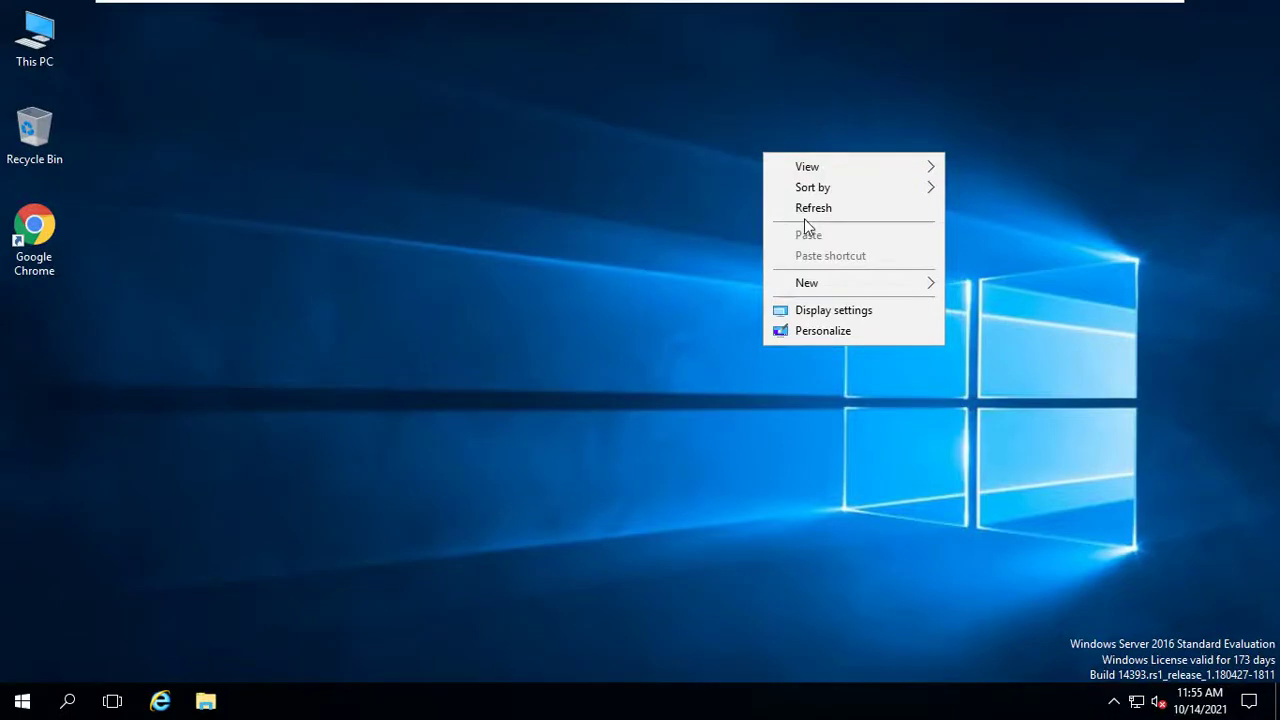
left_click(805, 213)
right_click(727, 109)
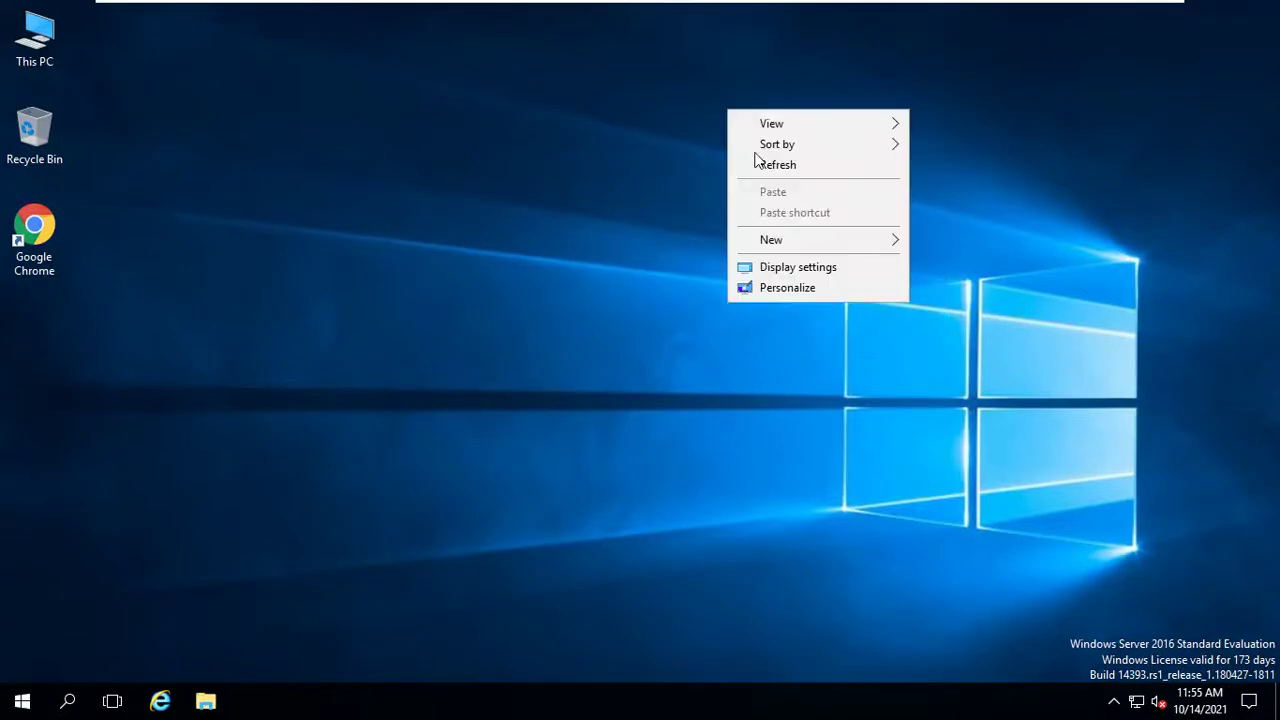
left_click(777, 165)
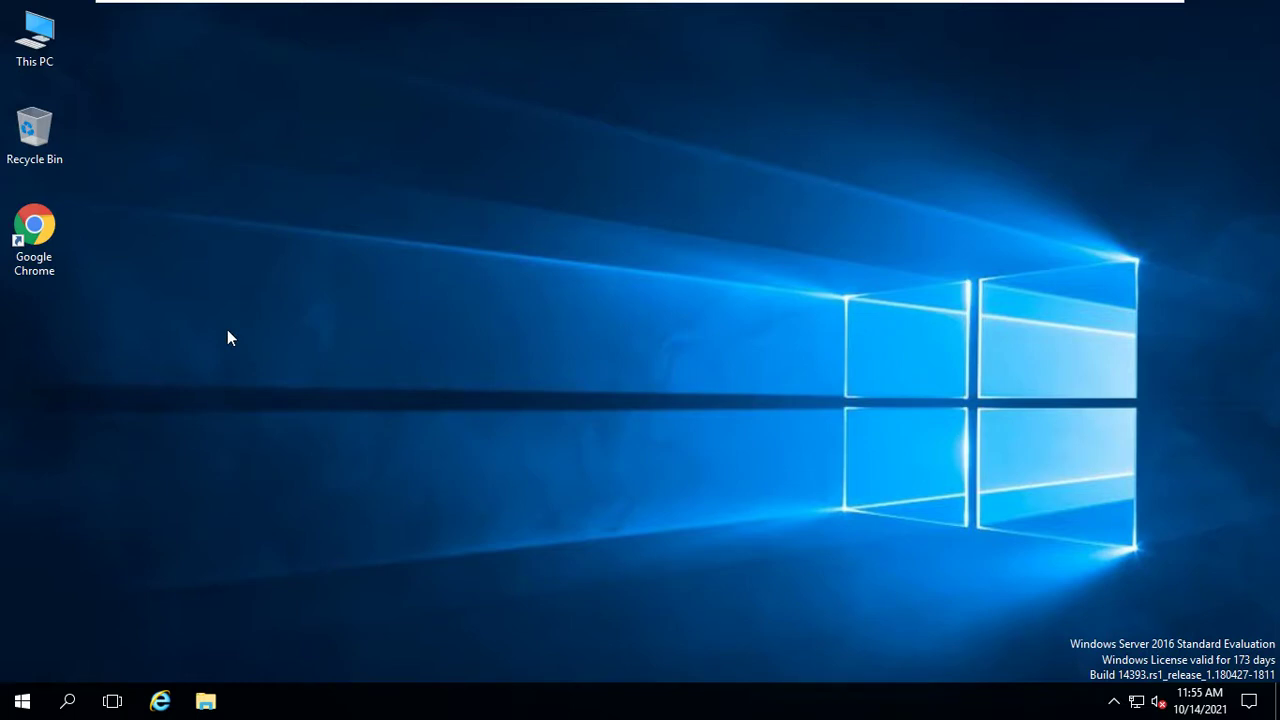
right_click(1136, 704)
left_click(1135, 686)
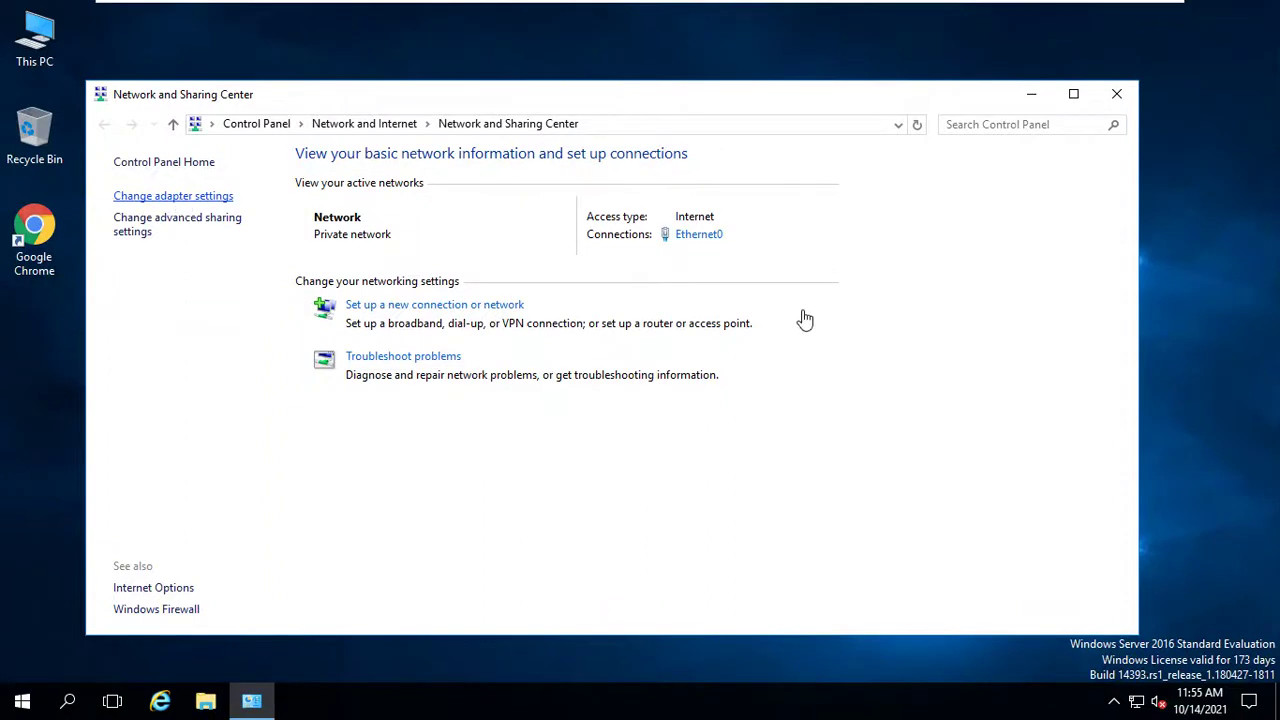
Open Change adapter settings to list the Ethernet0 adapter in Network Connections.
left_click(215, 196)
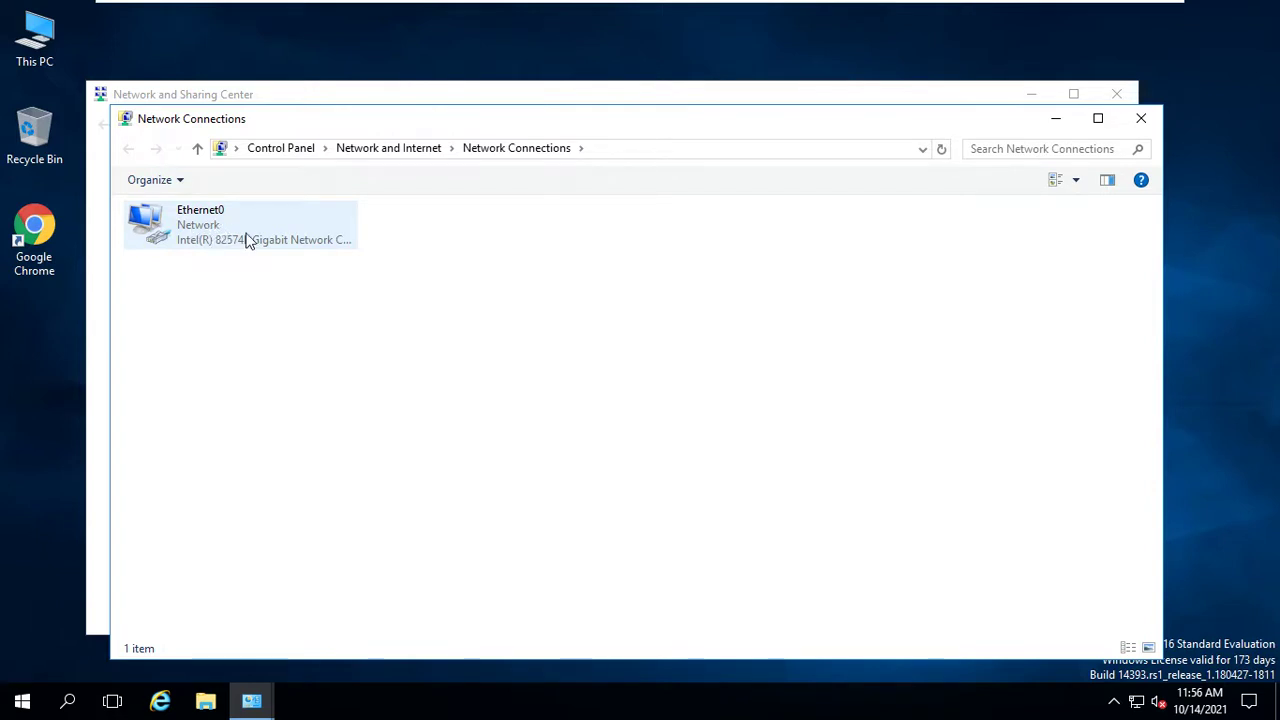
Disable and re-enable the Ethernet0 adapter, then open its Properties.
left_click(247, 241)
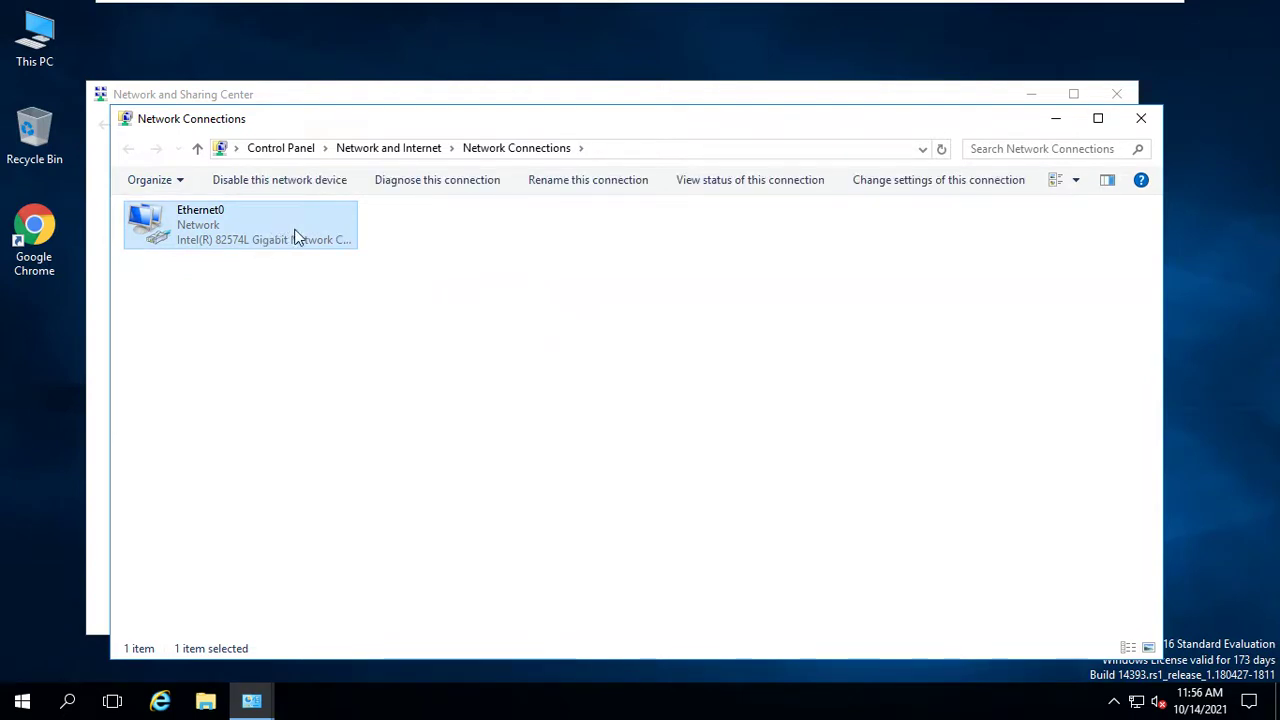
left_click(300, 180)
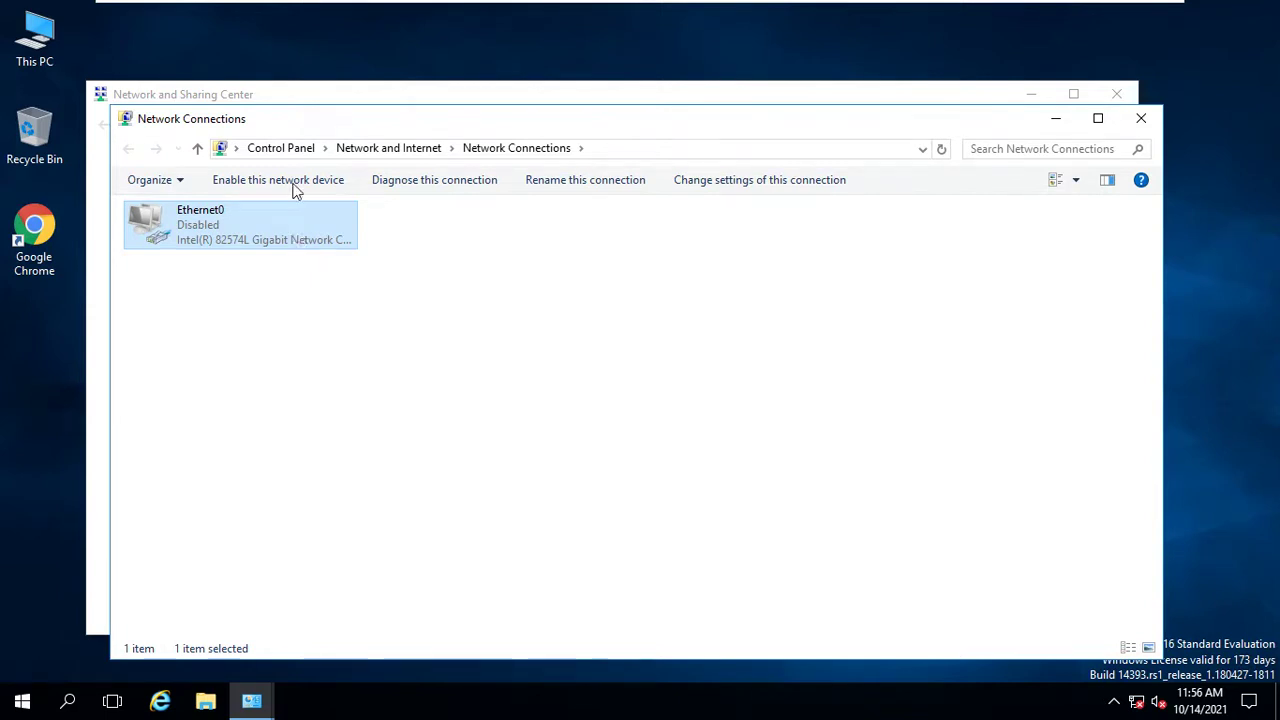
left_click_drag(373, 126, 560, 114)
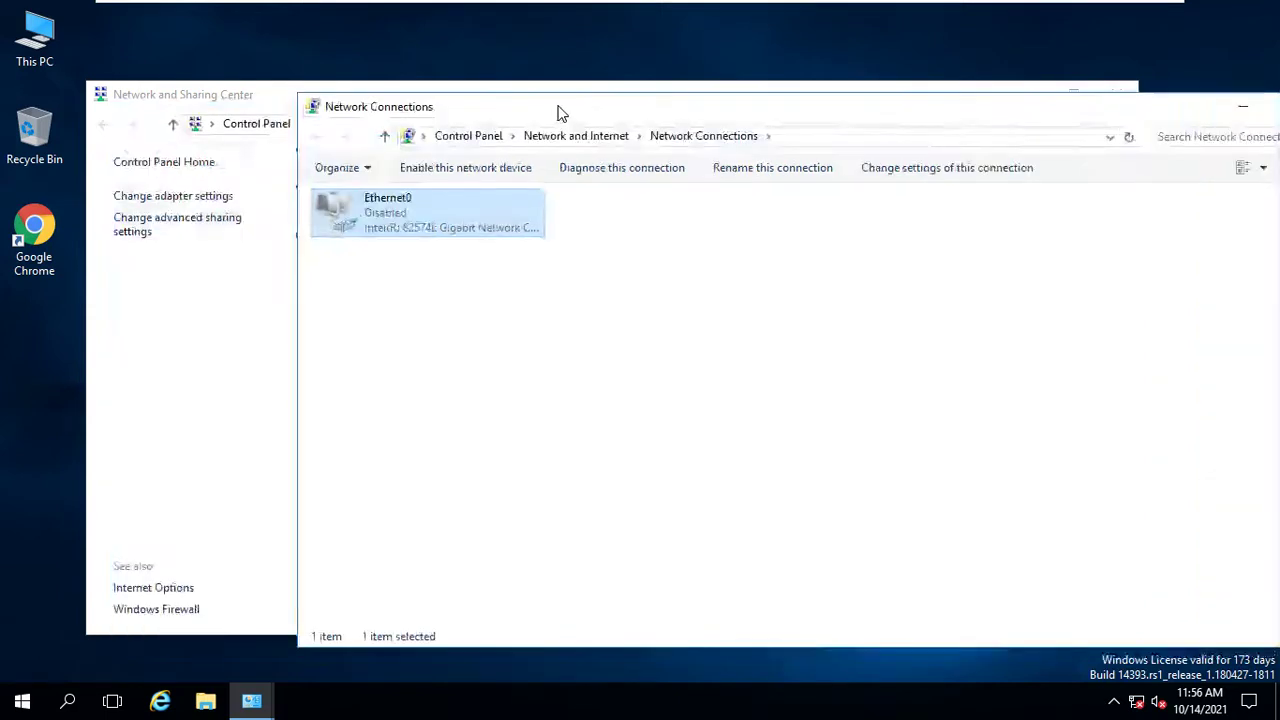
right_click(446, 222)
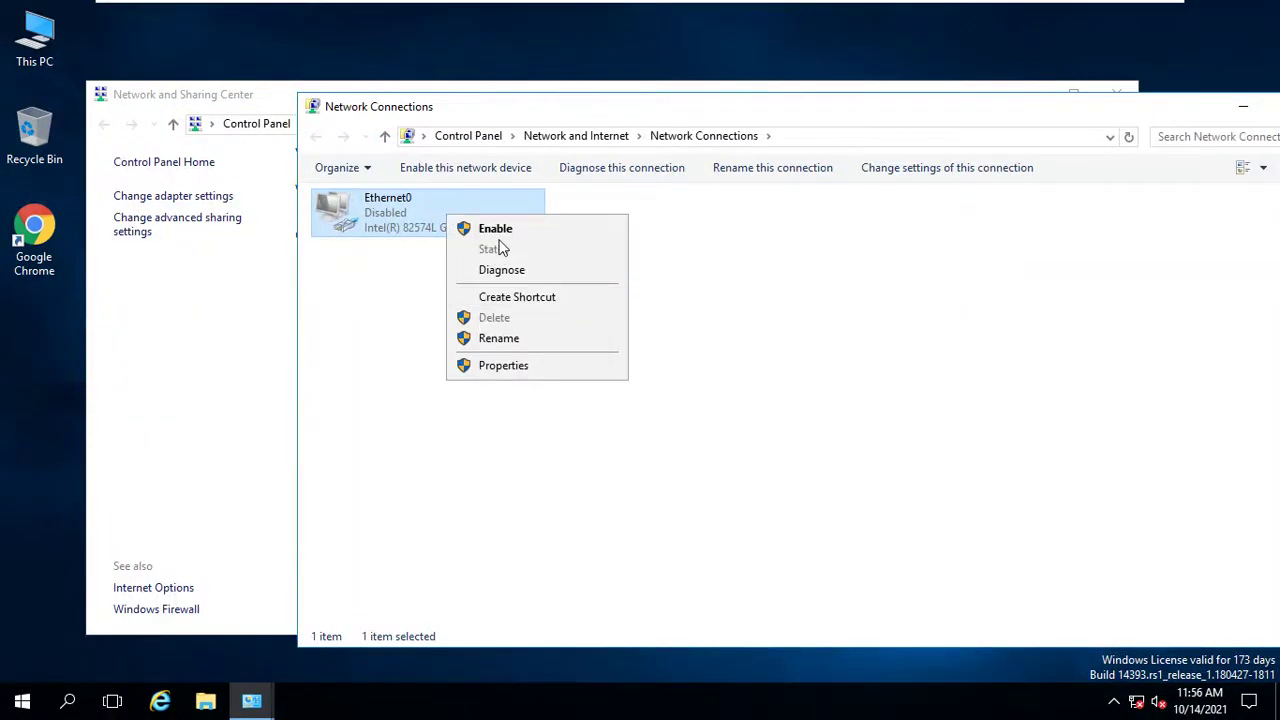
left_click(496, 229)
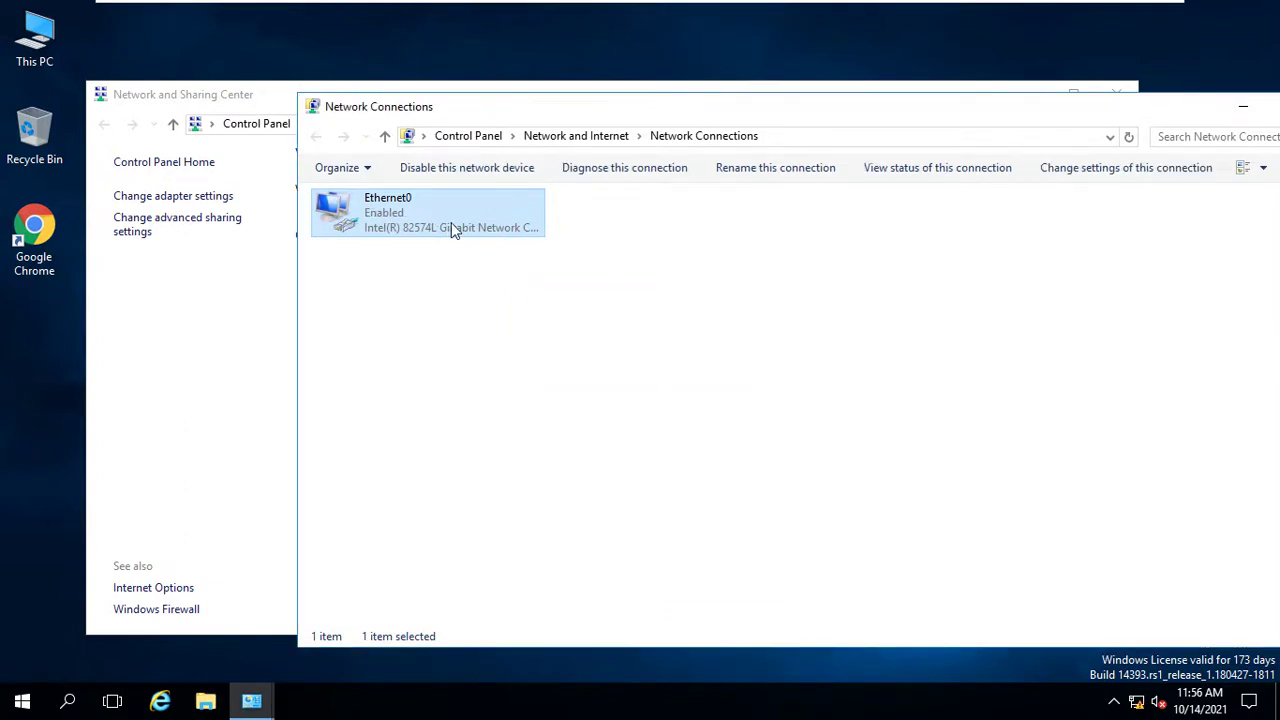
right_click(451, 228)
left_click(494, 403)
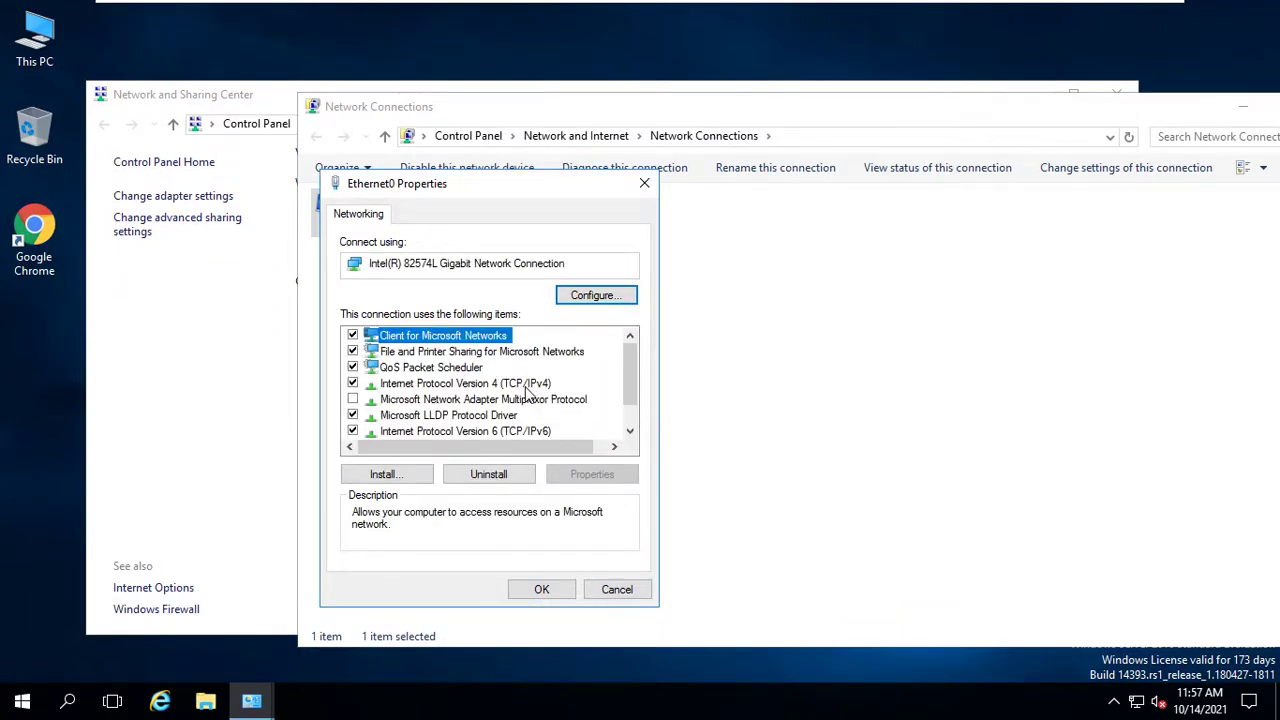
Give Ethernet0 static IPv4 10.10.10.16, mask 255.255.255.0, gateway 10.10.10.2, DNS 8.8.8.8.
left_click(522, 385)
left_click(604, 479)
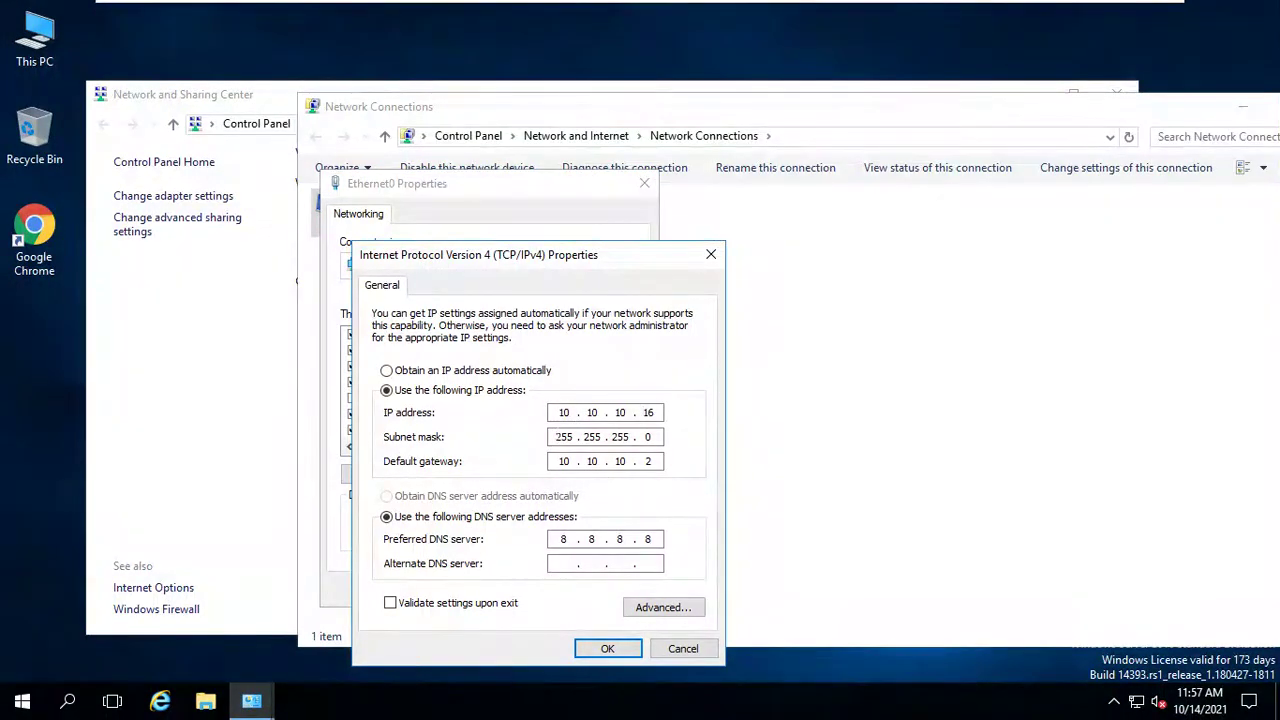
key("Tab")
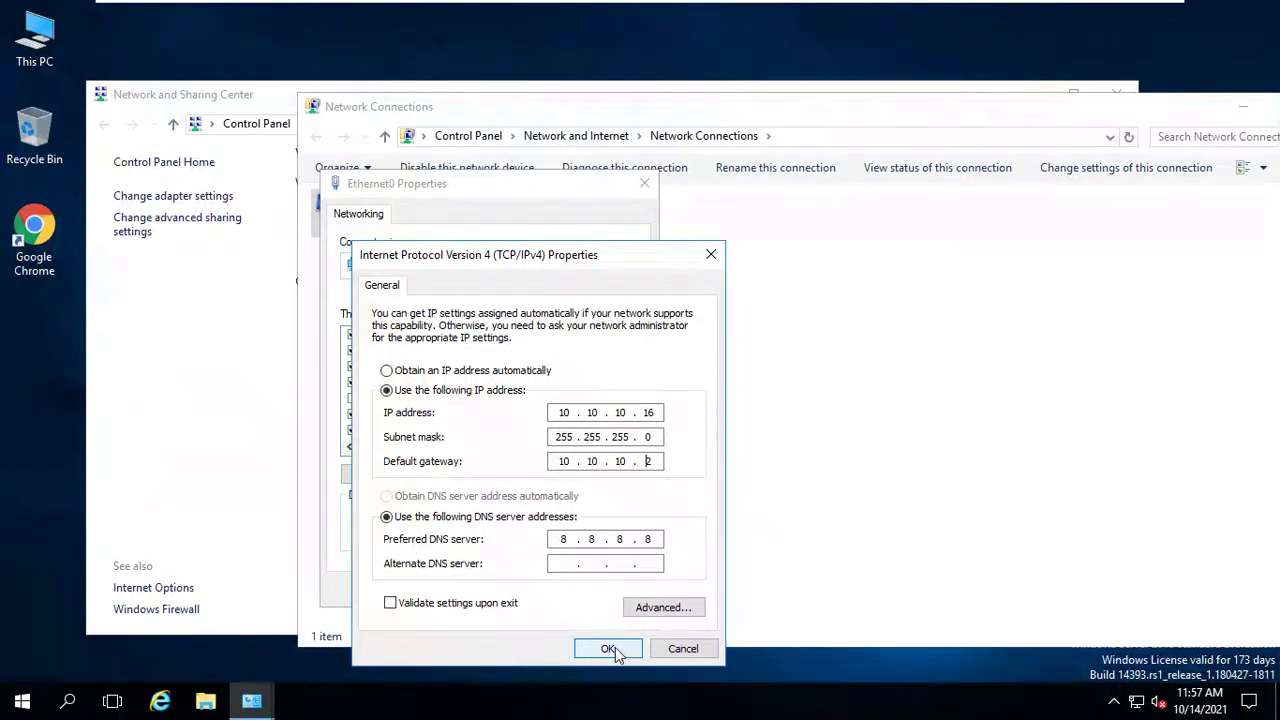
left_click(706, 256)
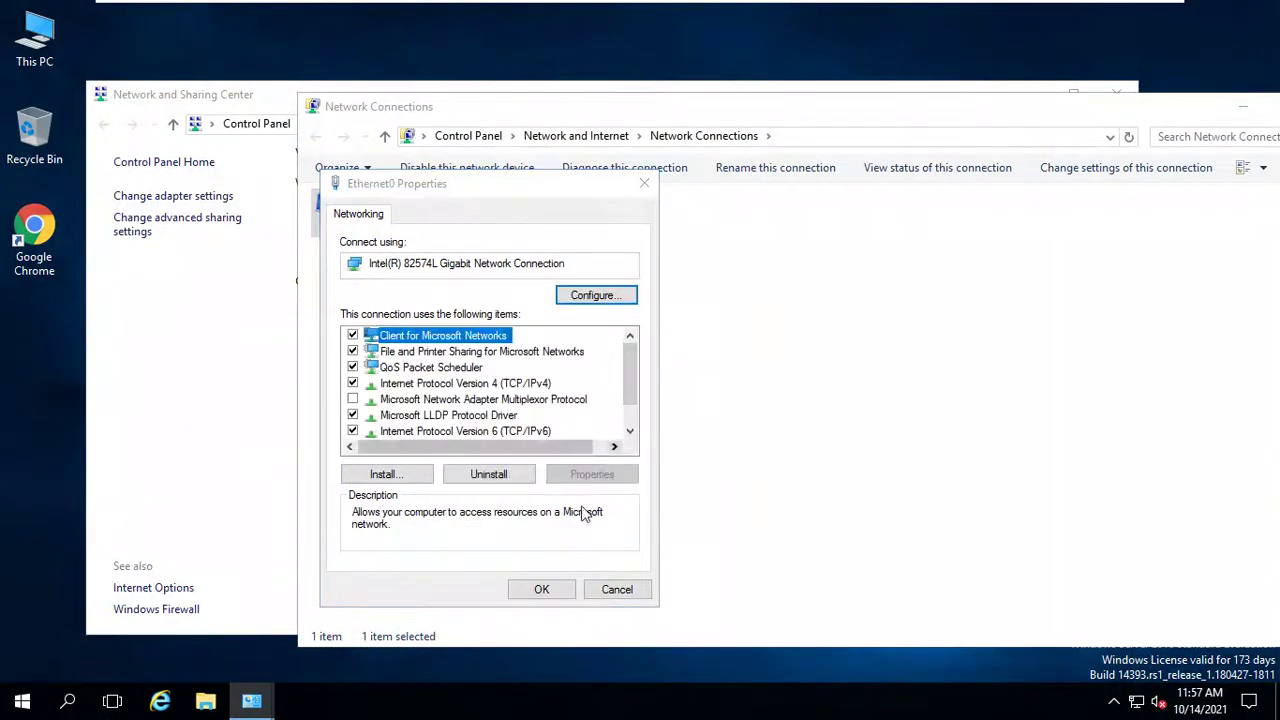
left_click(564, 590)
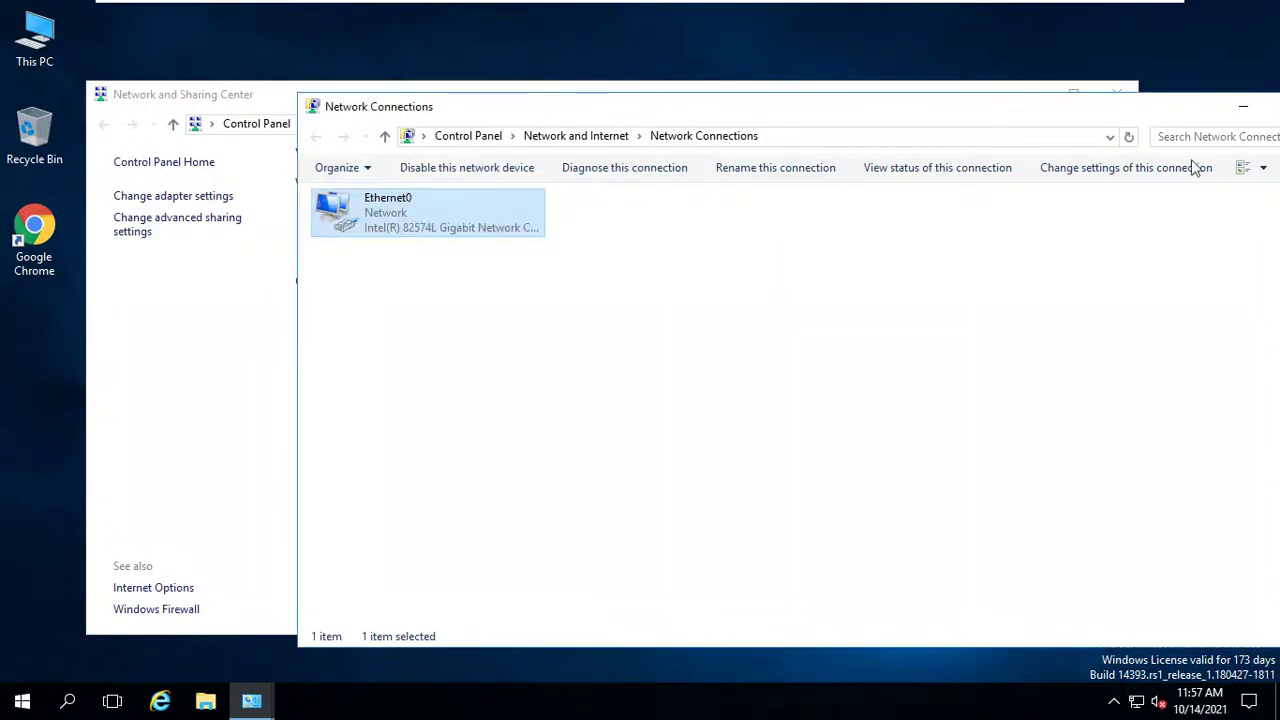
left_click_drag(1207, 111, 1080, 110)
left_click(1234, 106)
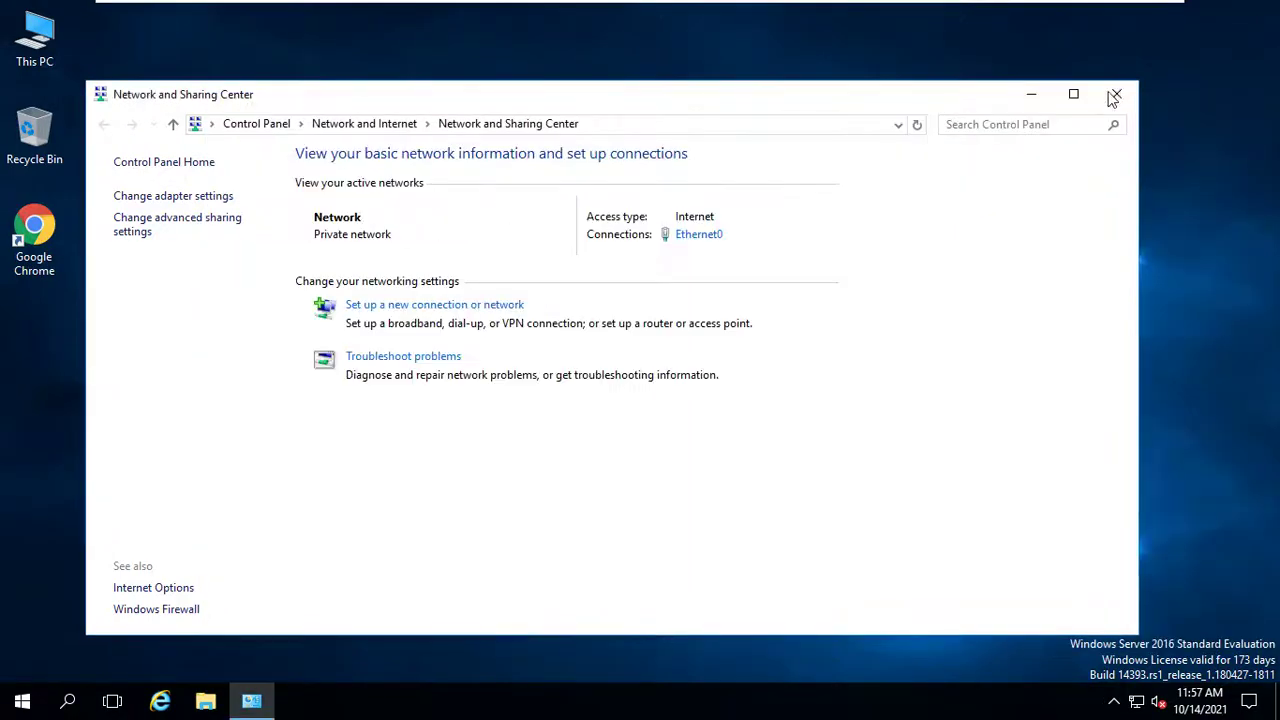
Close Network and Sharing Center and refresh the server desktop.
left_click(1117, 93)
right_click(796, 96)
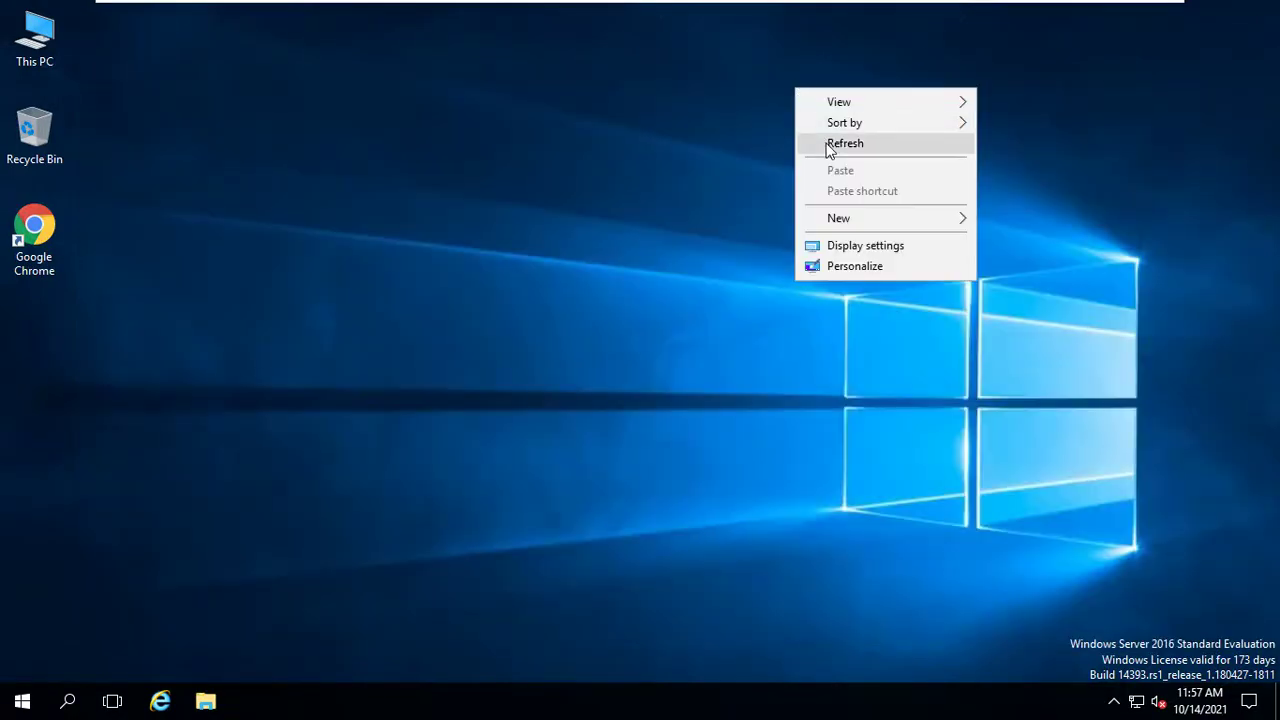
left_click(826, 143)
Run ipconfig in cmd to confirm 10.10.10.16, 255.255.255.0, gateway 10.10.10.2, then go to Windows 10.
key("super+r")
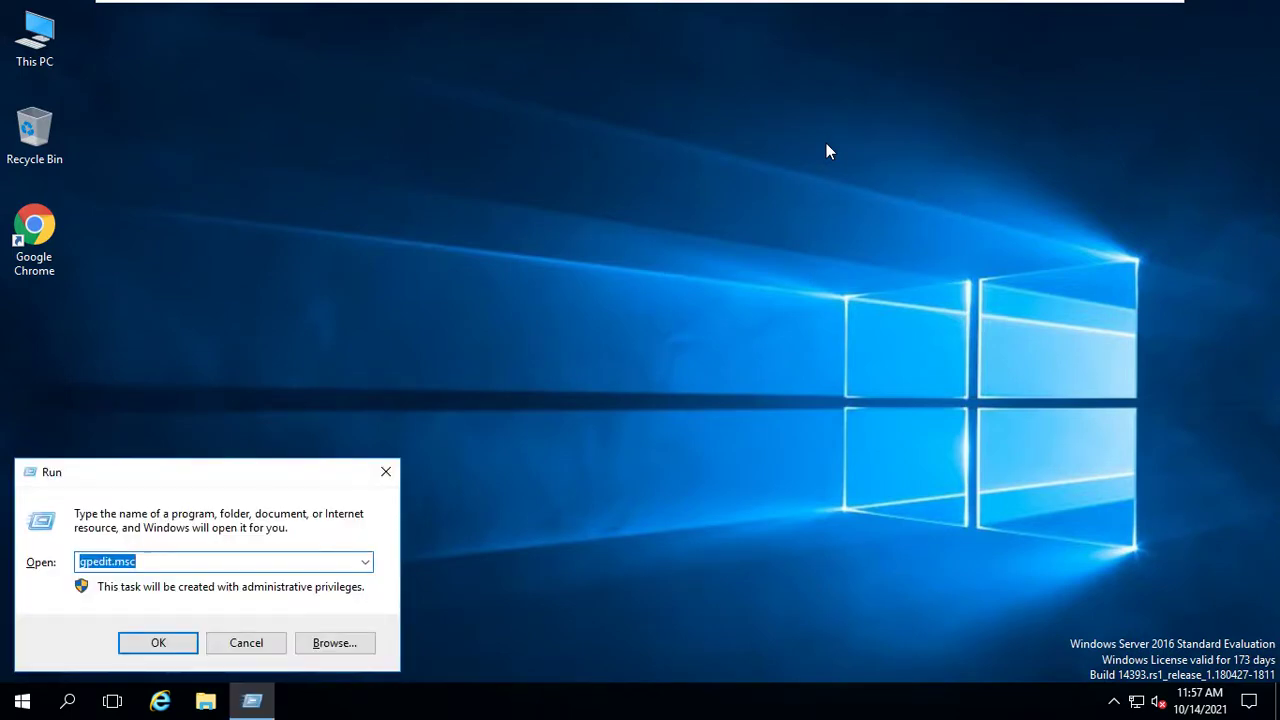
type("cmd")
key("Return")
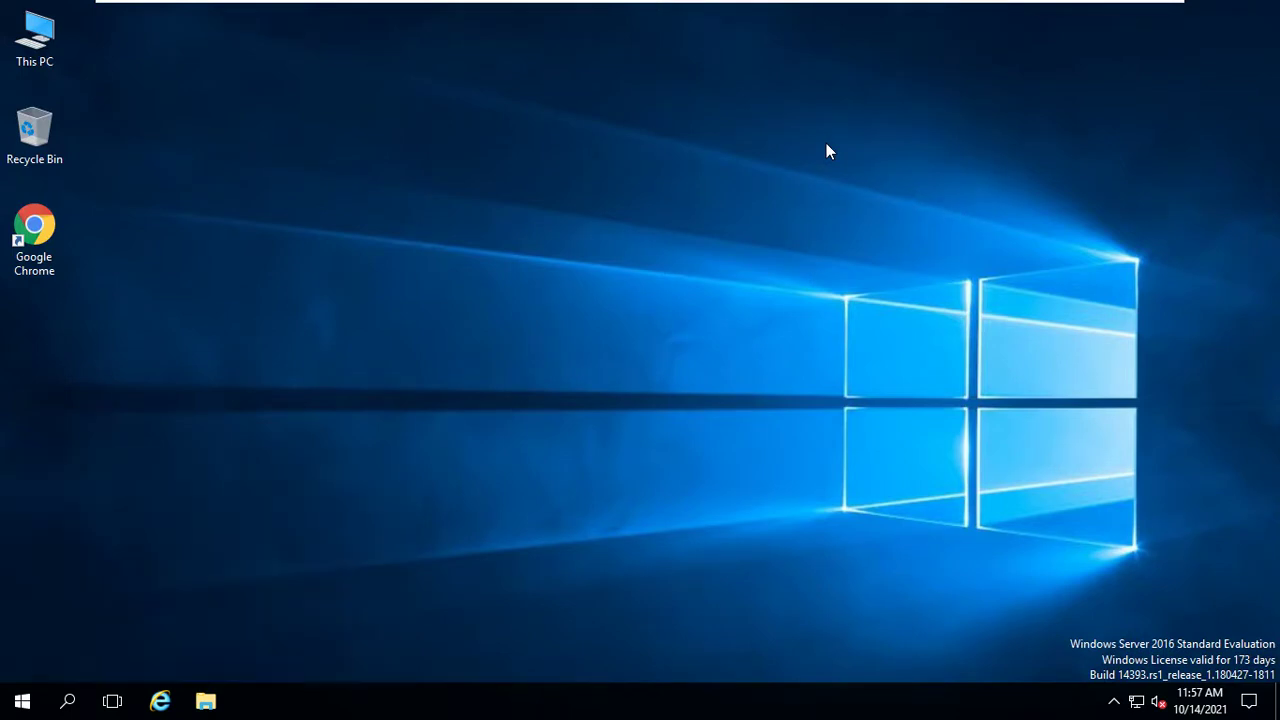
type("i")
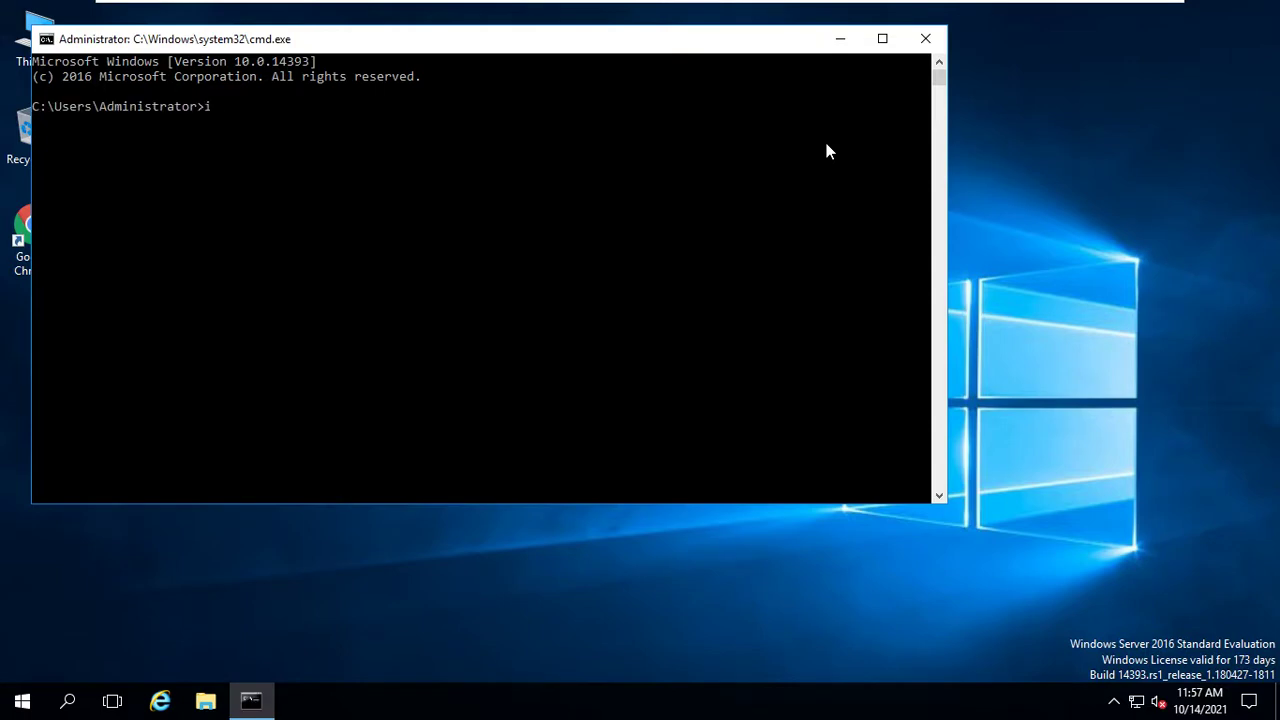
type("pconfig")
key("Return")
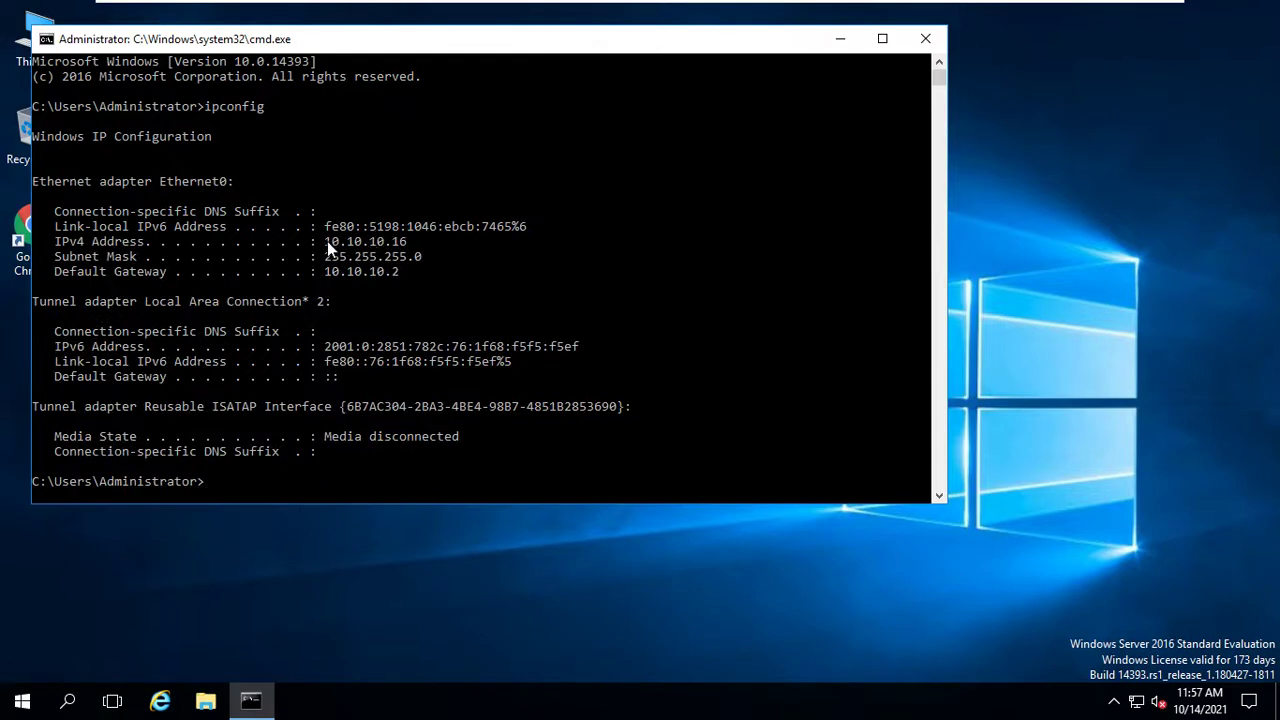
left_click_drag(327, 241, 395, 277)
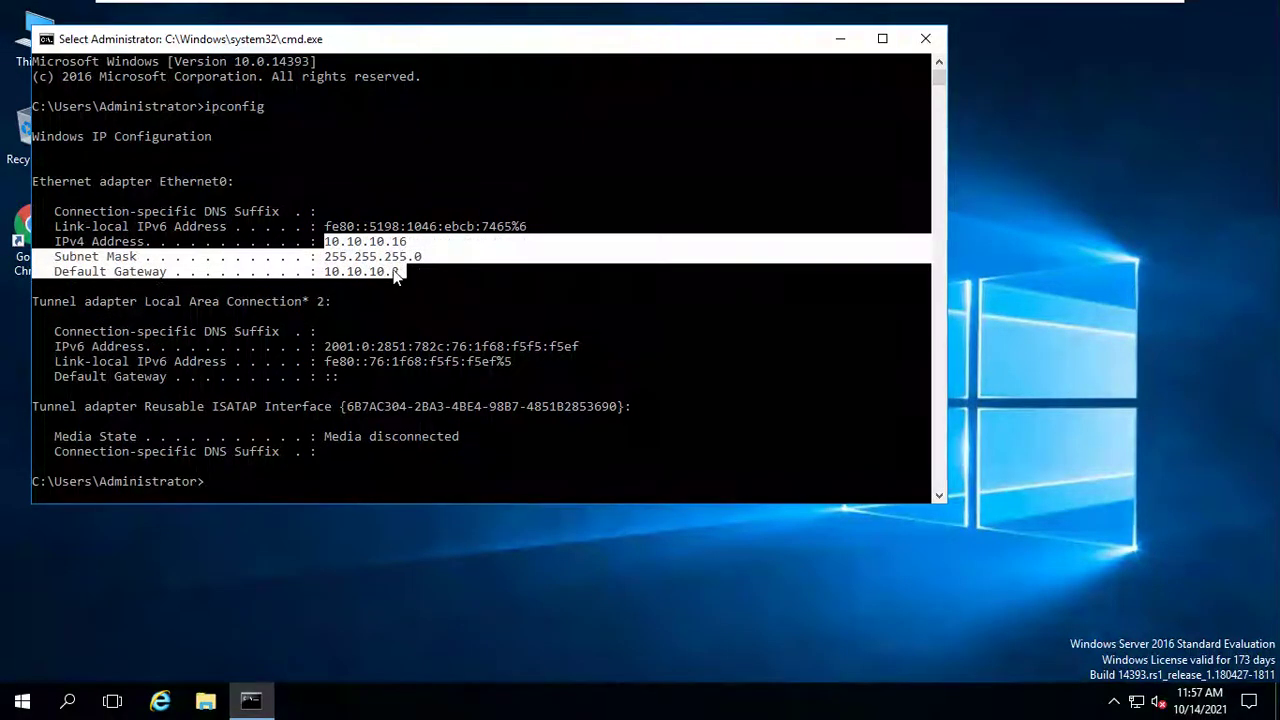
left_click(395, 273)
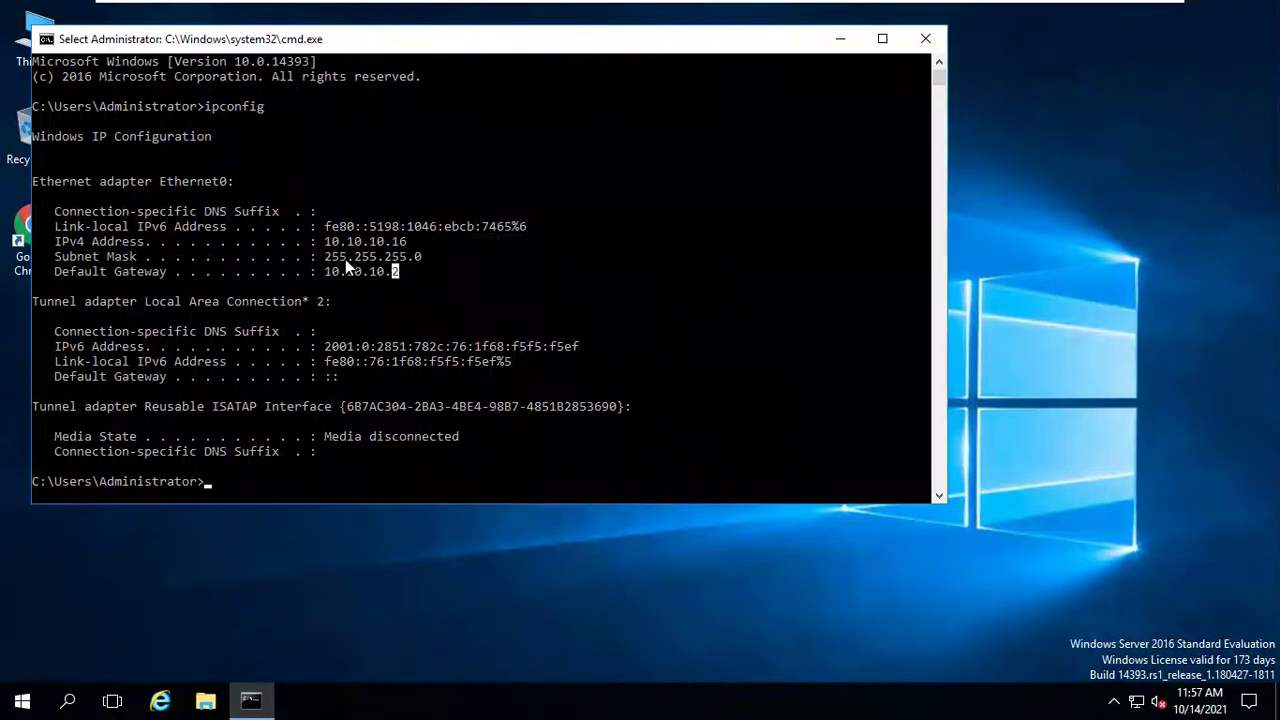
left_click(925, 38)
mouse_move(943, 8)
left_click(860, 15)
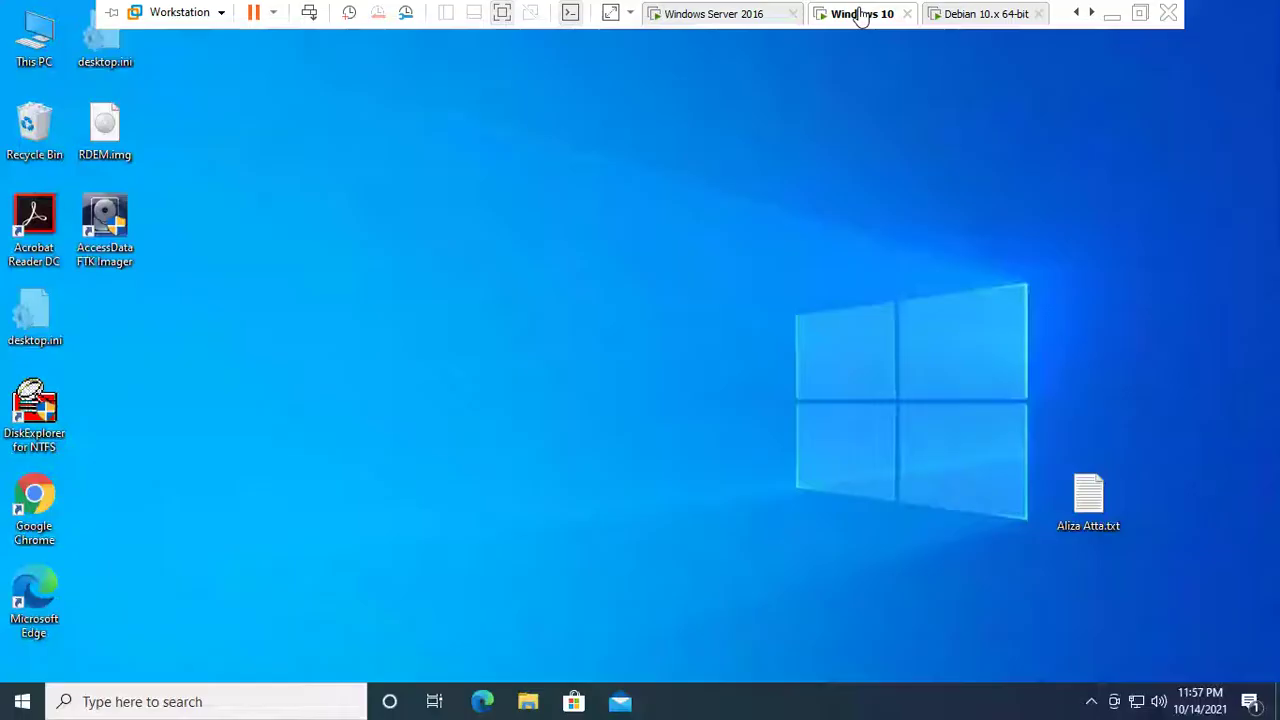
Refresh the Windows 10 guest's desktop.
right_click(641, 108)
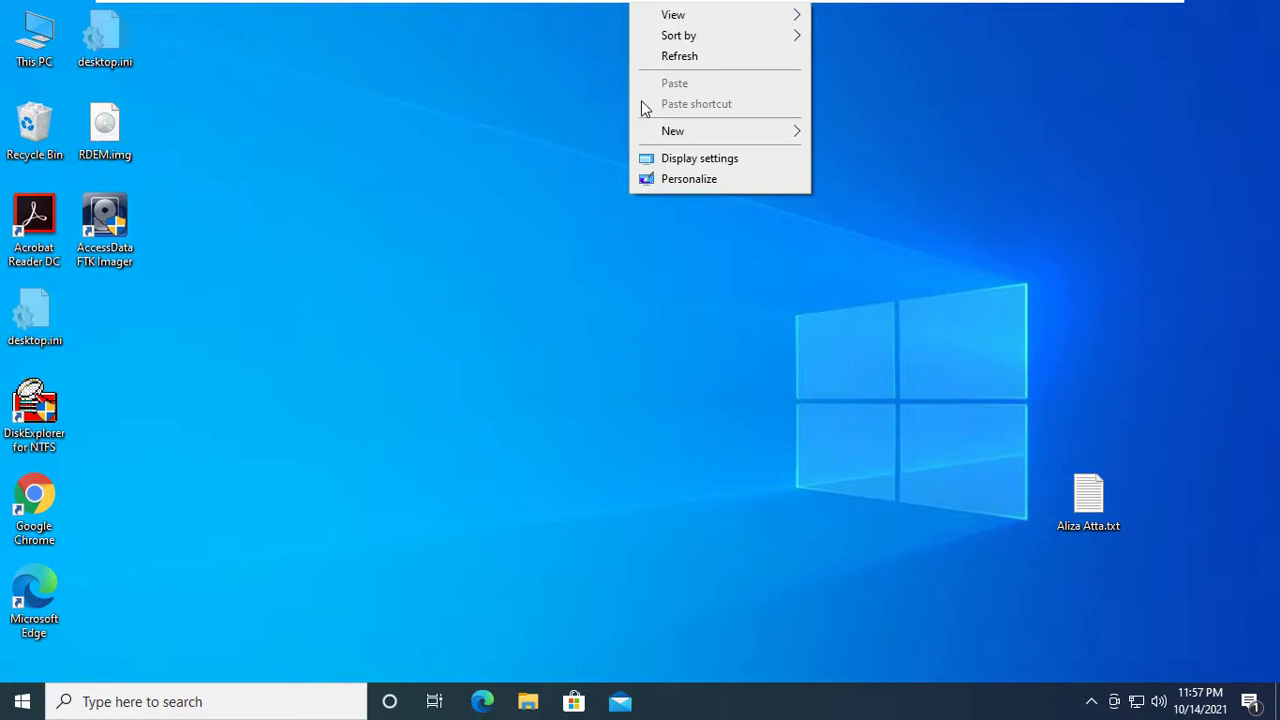
left_click(689, 57)
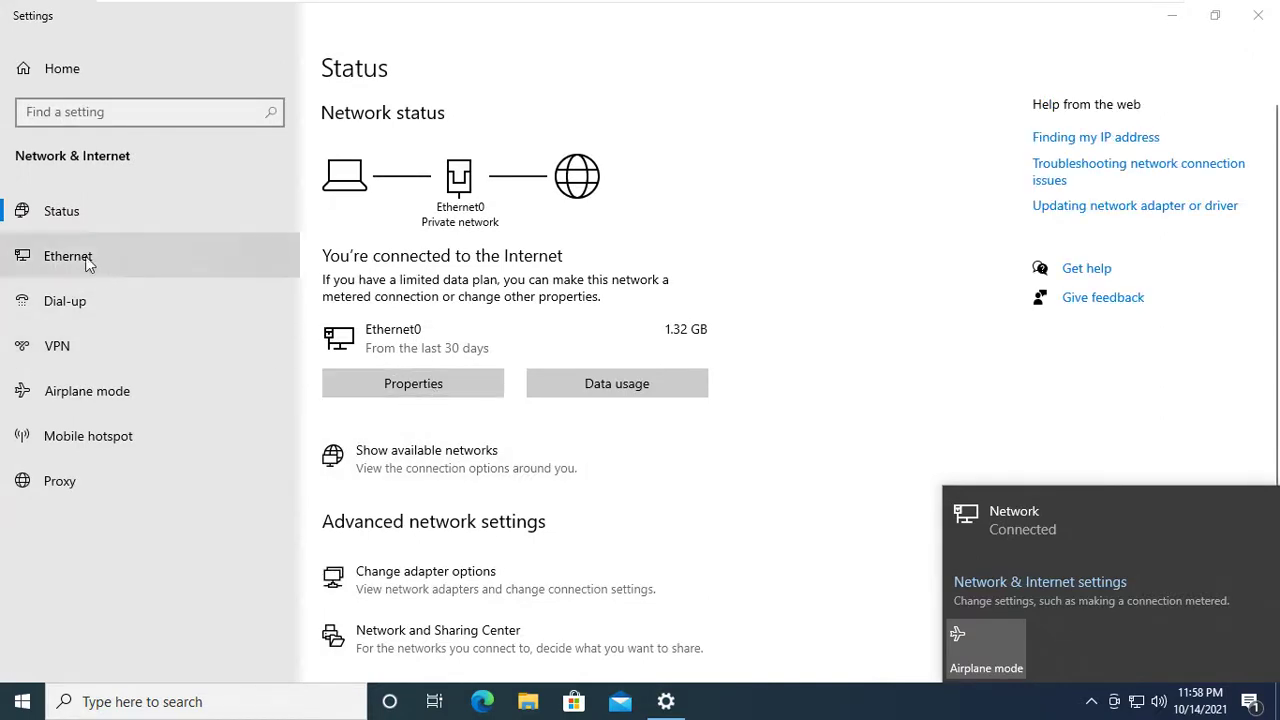
Open Ethernet0's properties and edit its IP settings: manual 10.10.10.10/24, gateway 10.10.10.2, DNS 8.8.8.8.
left_click(415, 390)
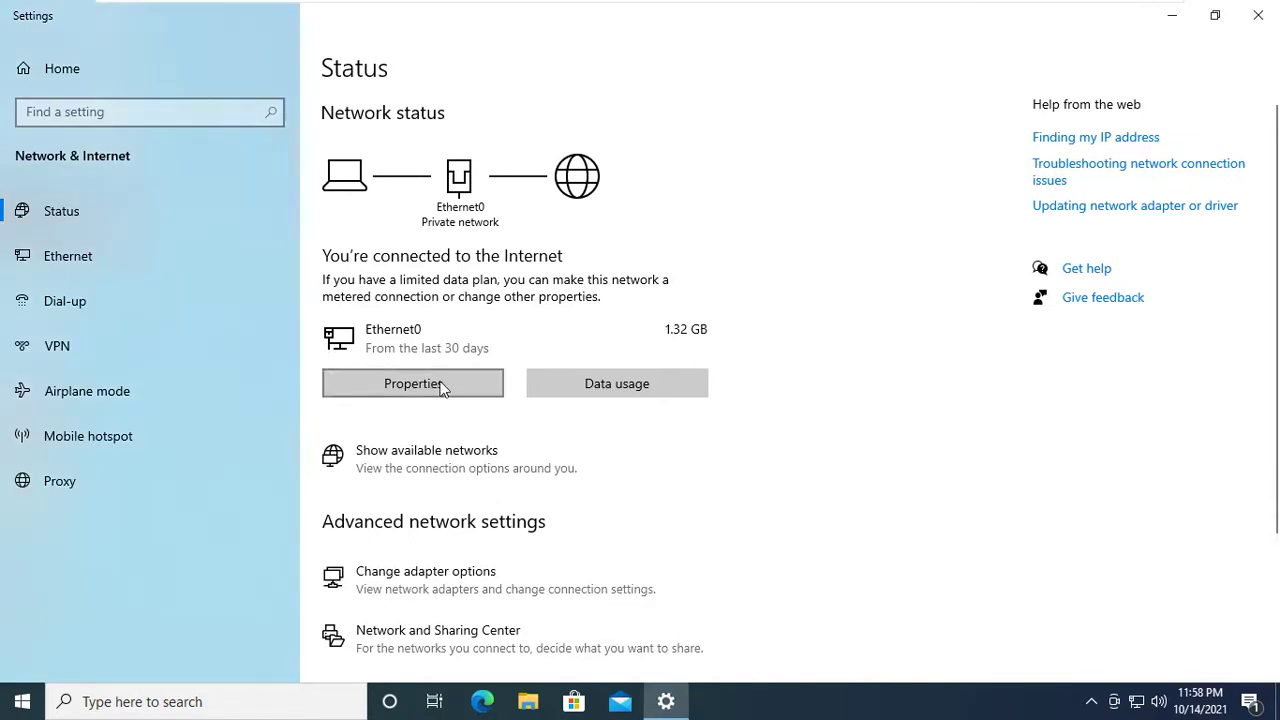
left_click(435, 389)
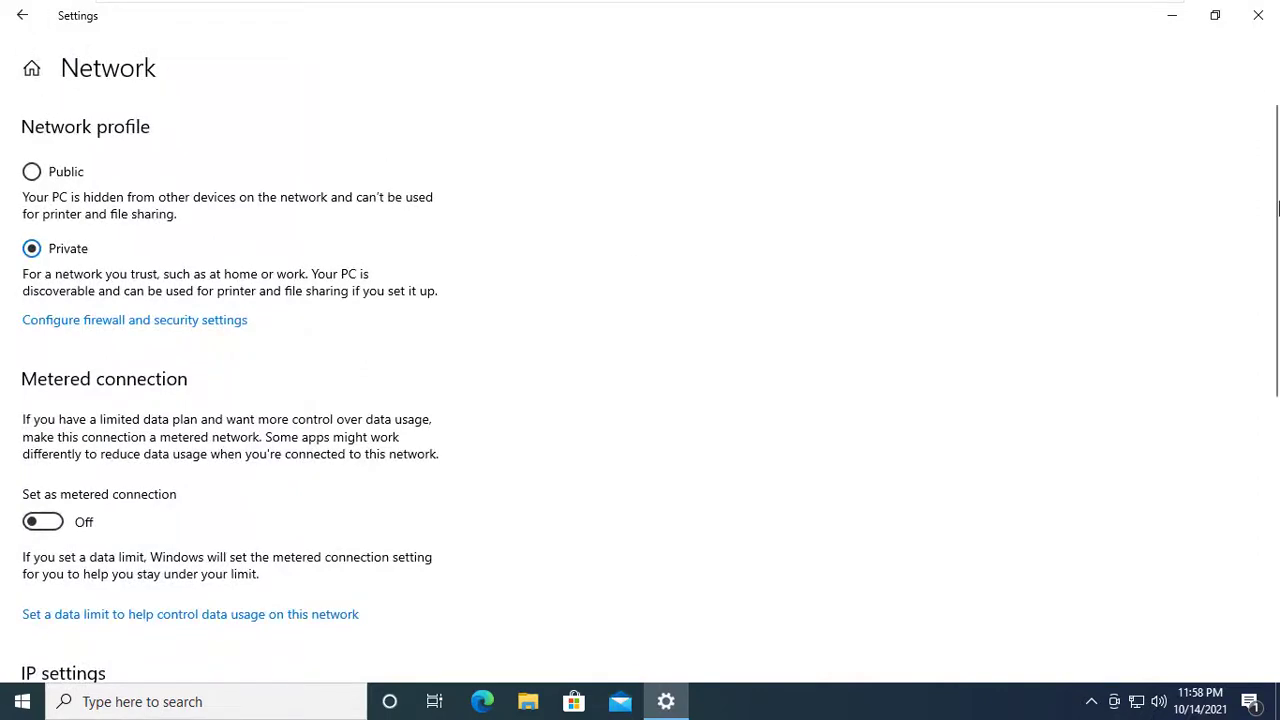
scroll(386, 248, "down", 5)
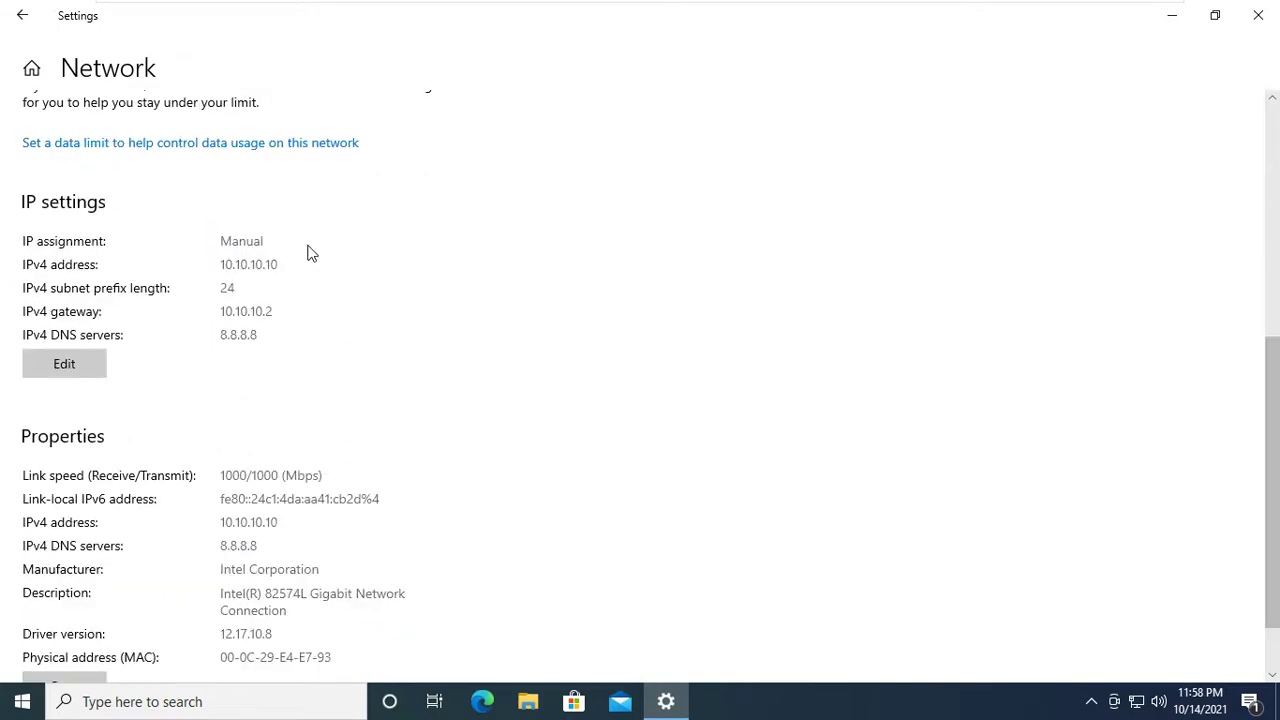
left_click(81, 368)
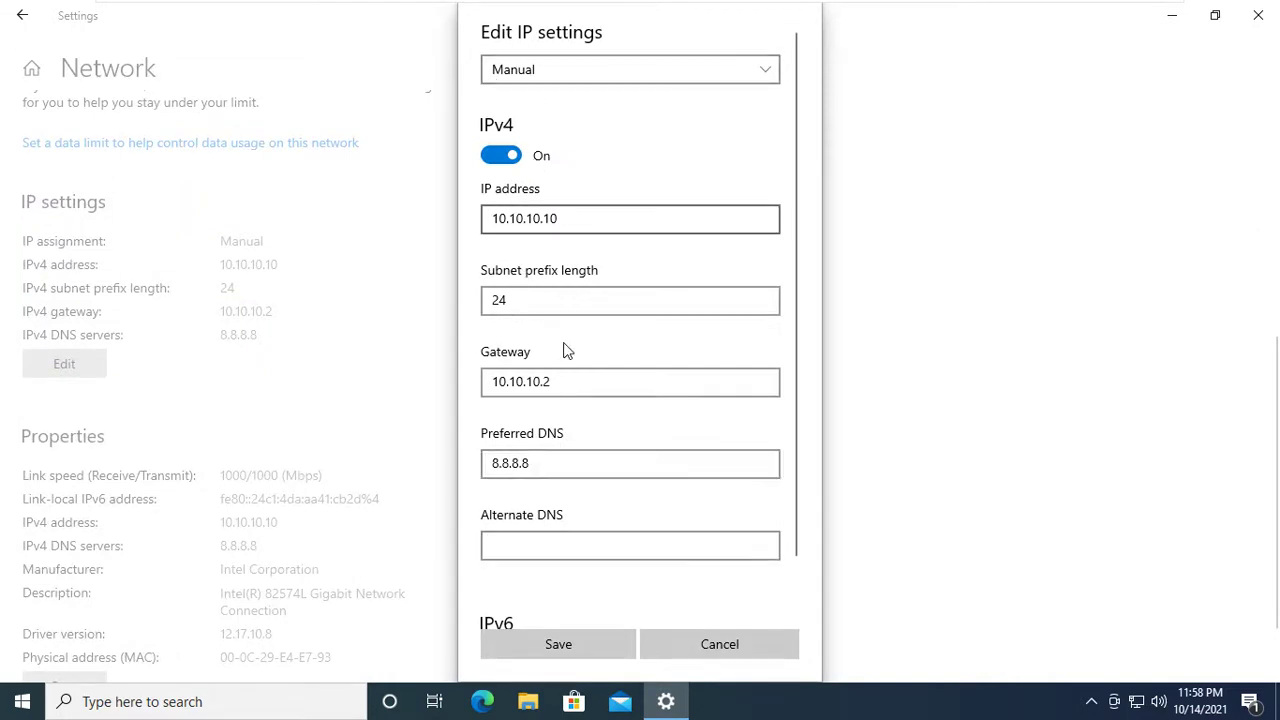
Keep IP 10.10.10.10, re-enter prefix length 24, save the Windows 10 IPv4 settings and return.
left_click(558, 219)
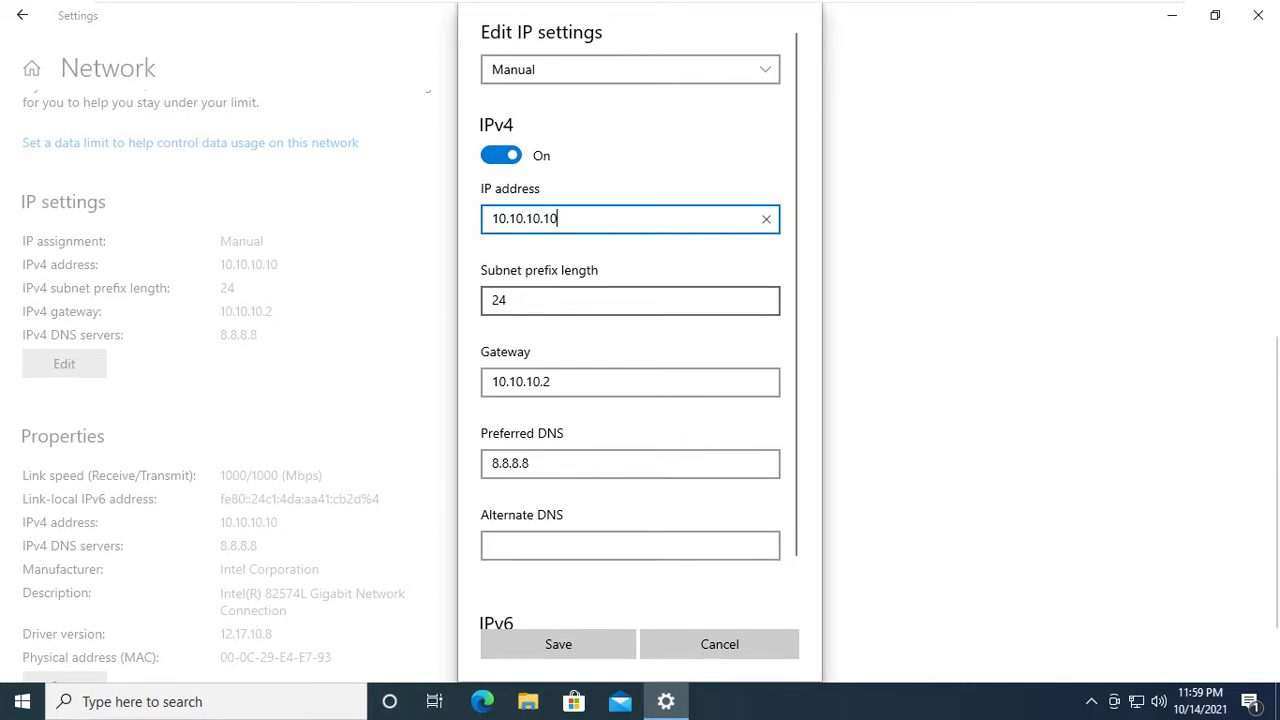
left_click(507, 300)
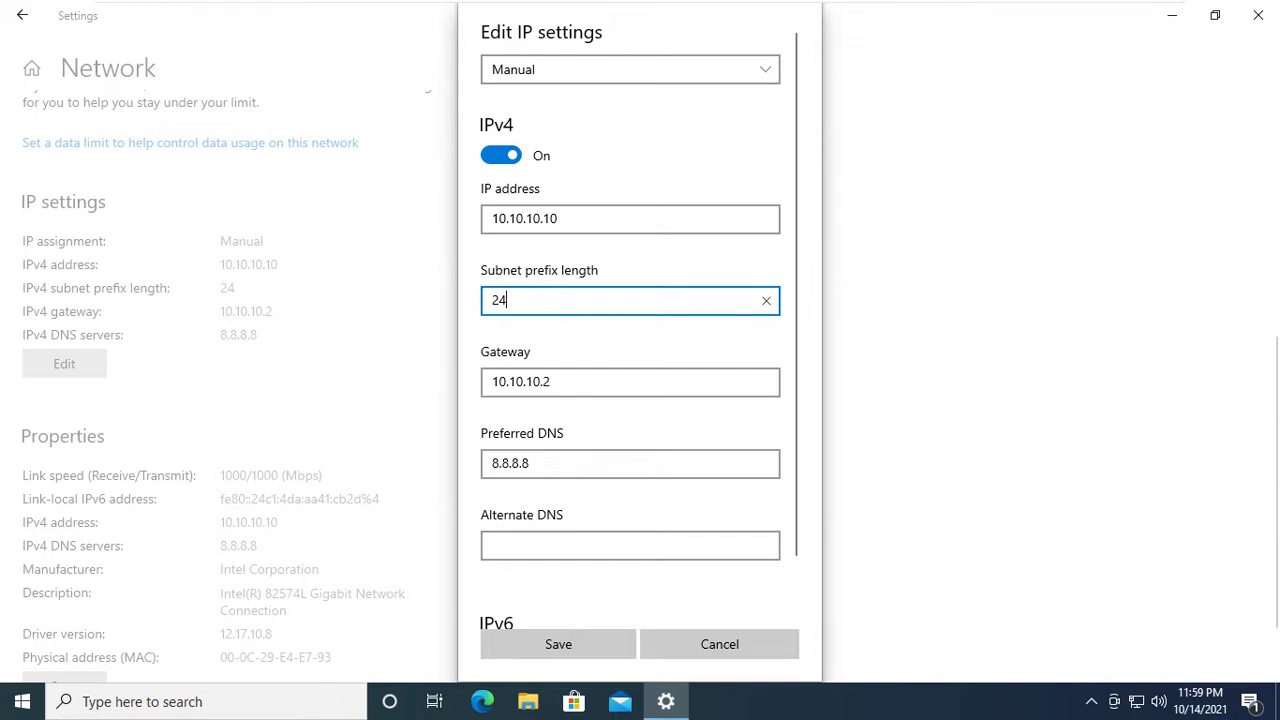
key("ctrl+a")
type("24")
left_click(590, 642)
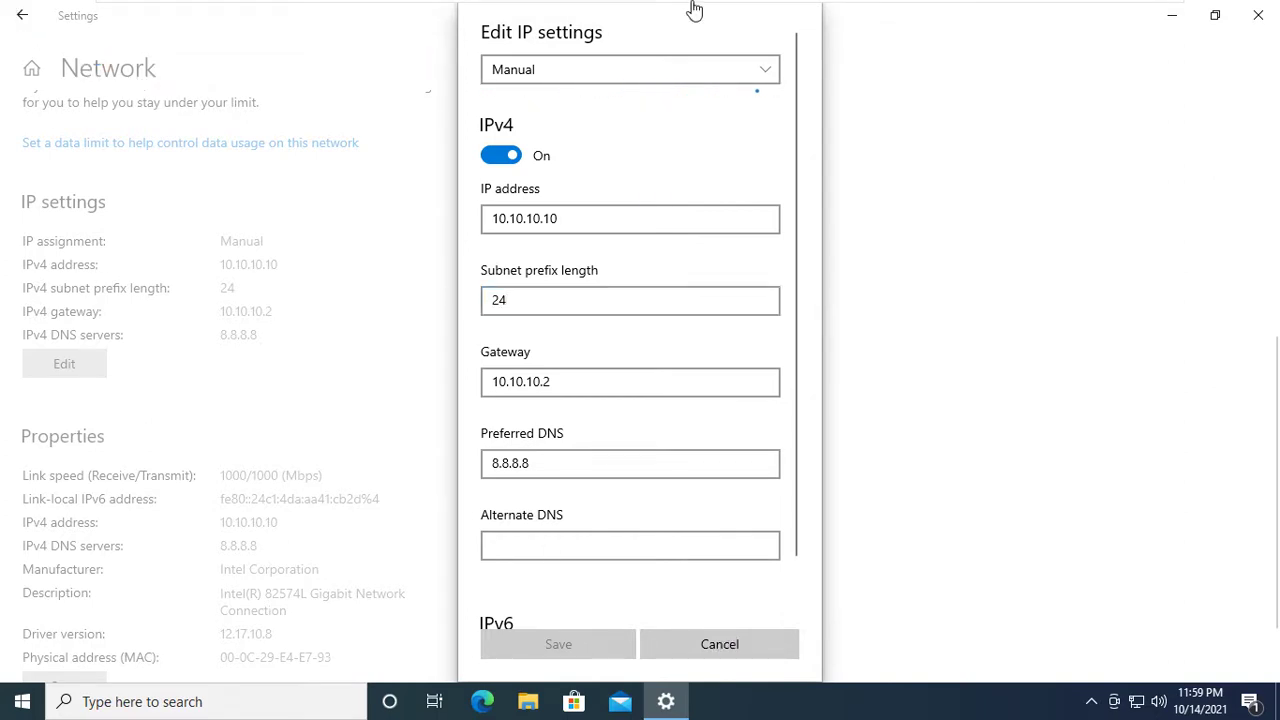
mouse_move(695, 8)
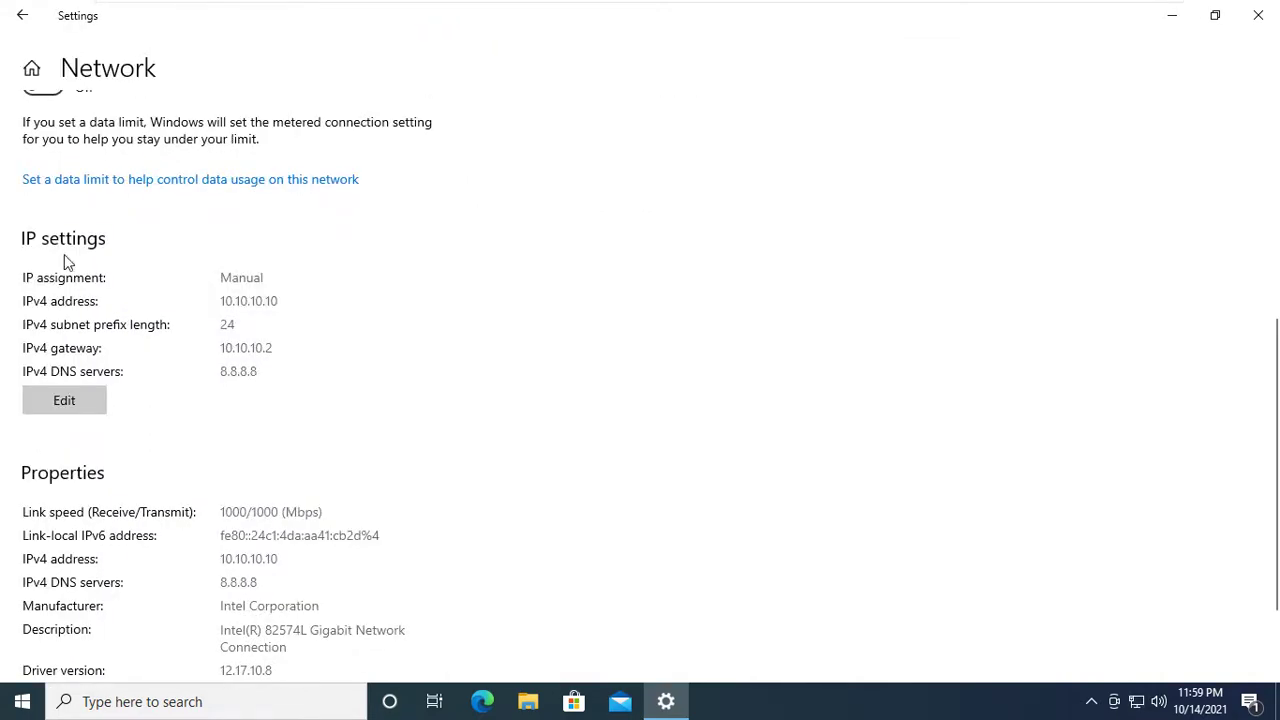
left_click(22, 15)
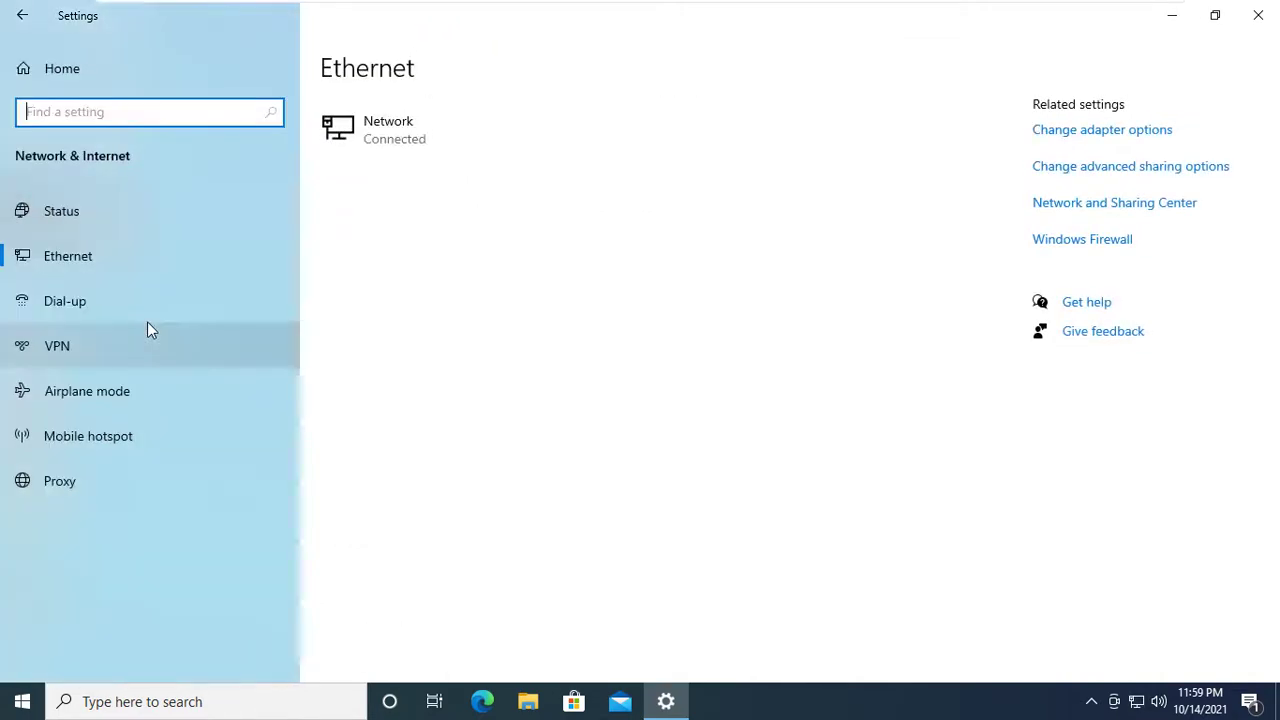
Open Network Connections from the Ethernet settings page's Change adapter options.
left_click(75, 250)
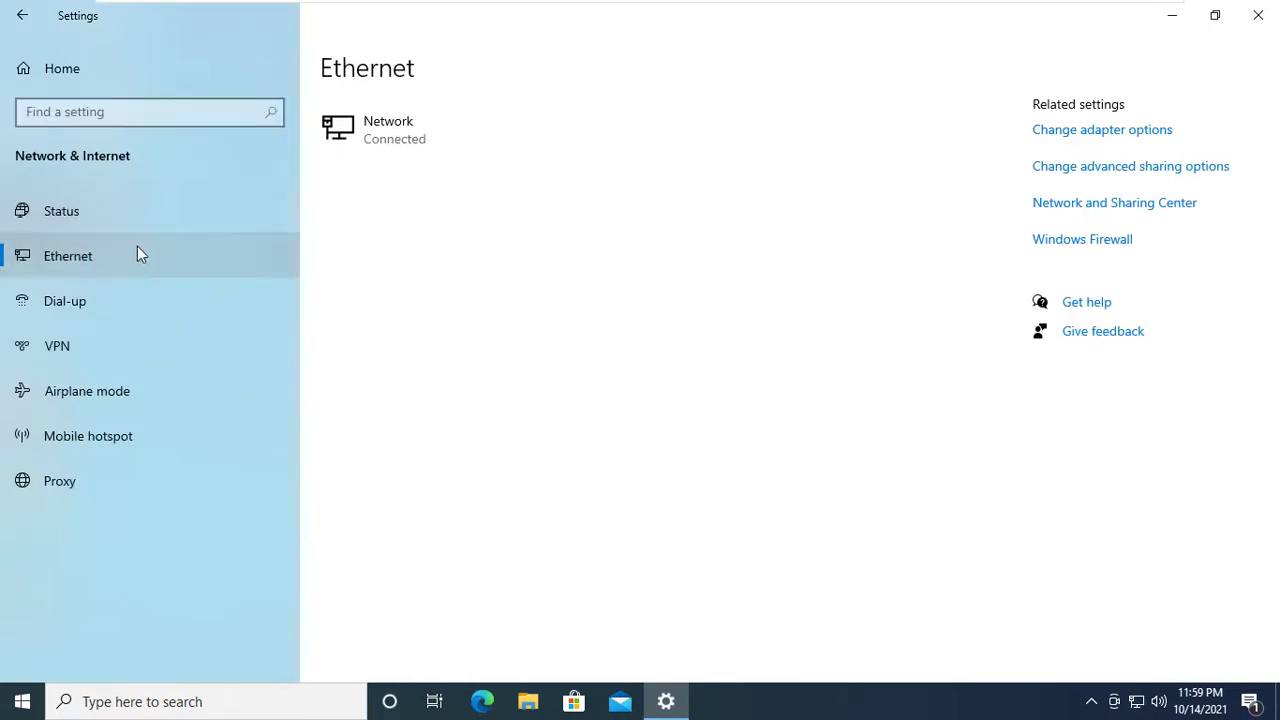
left_click(1080, 133)
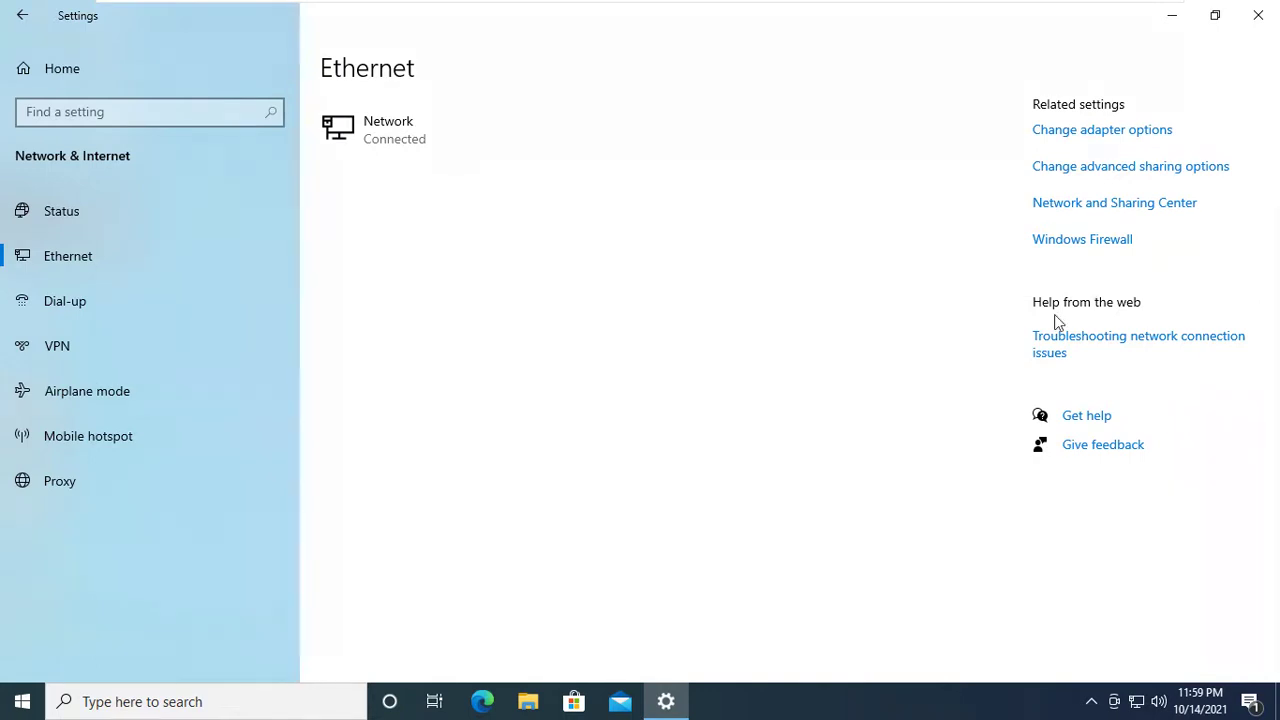
left_click(1071, 140)
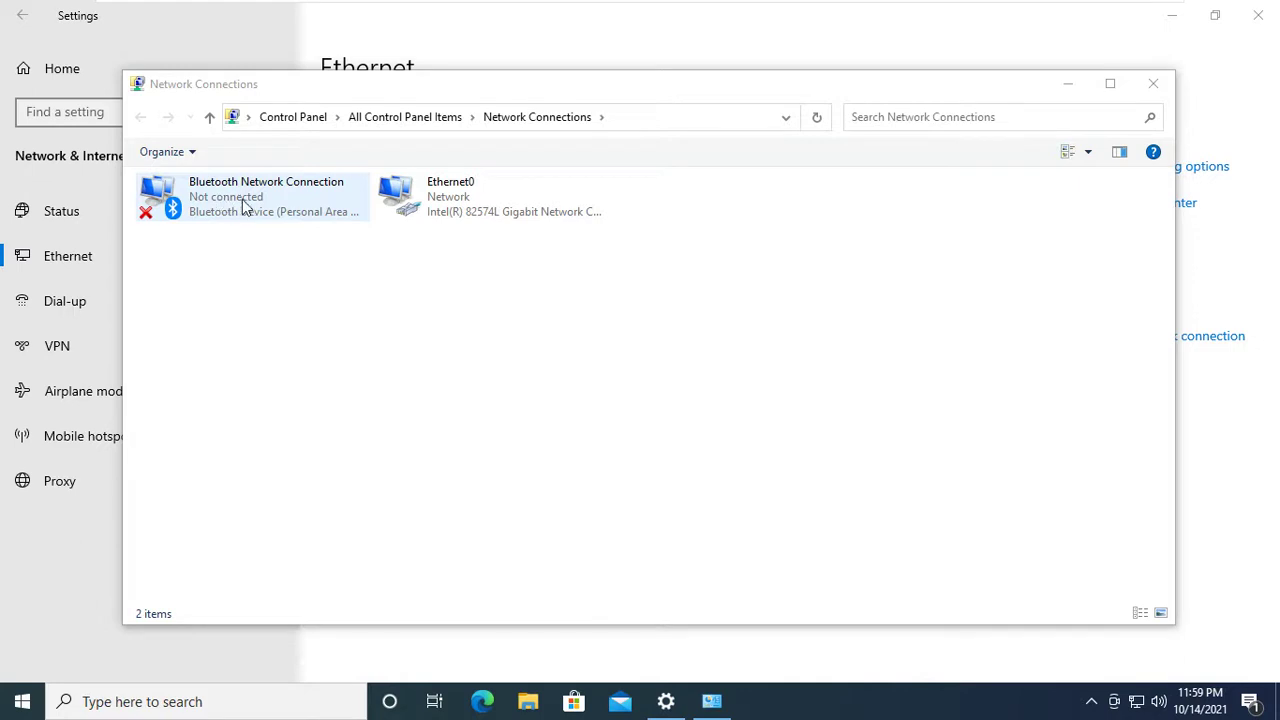
Open Ethernet0's Internet Protocol Version 4 (TCP/IPv4) properties from its Properties dialog.
left_click(490, 205)
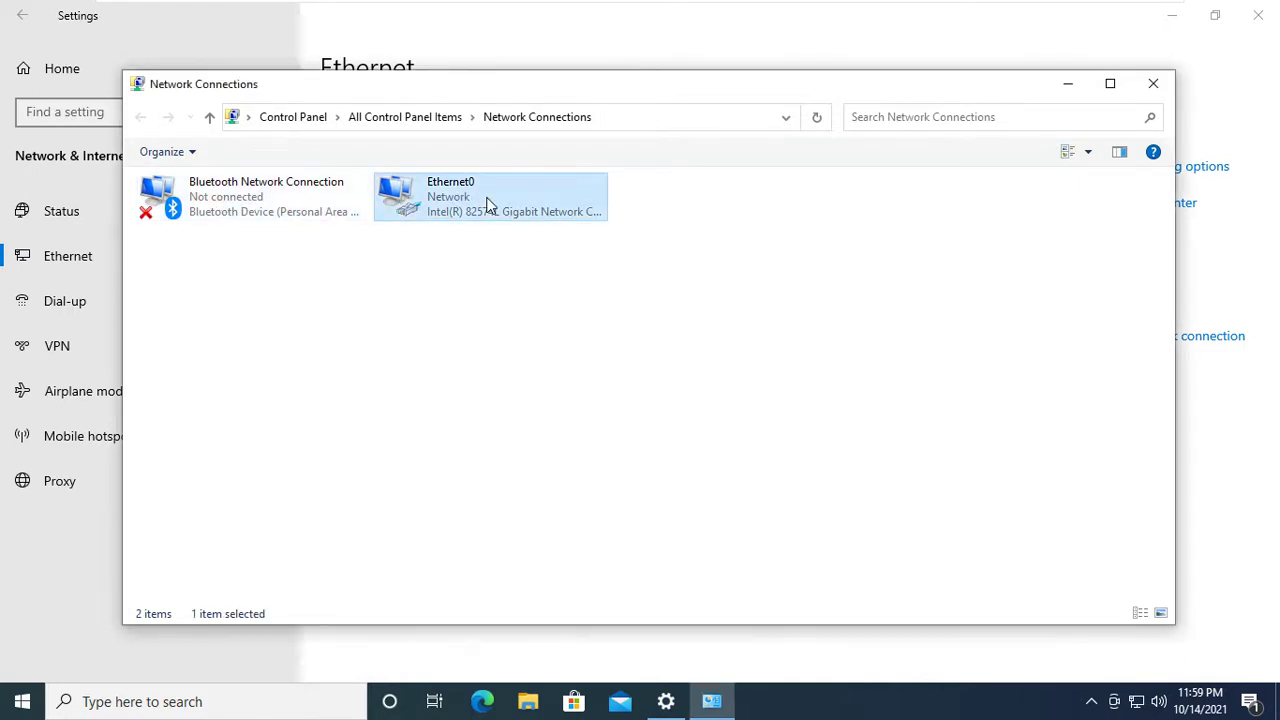
right_click(490, 205)
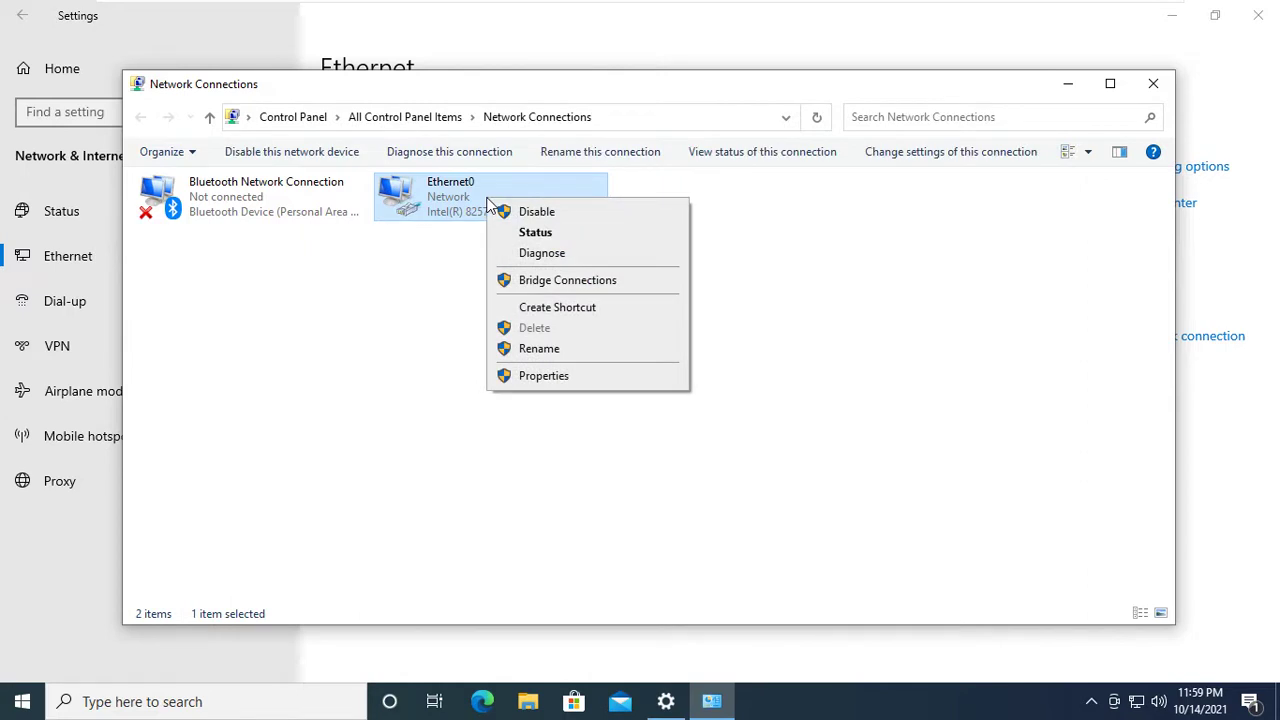
left_click(548, 375)
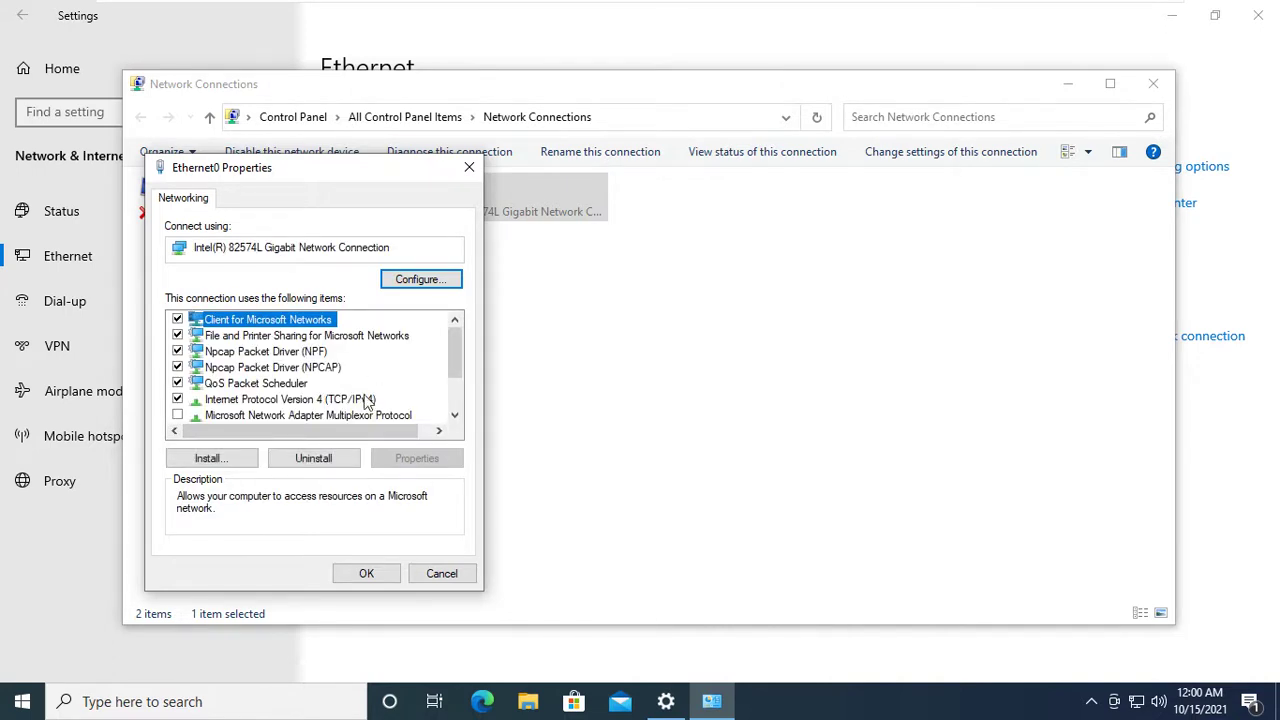
left_click(365, 400)
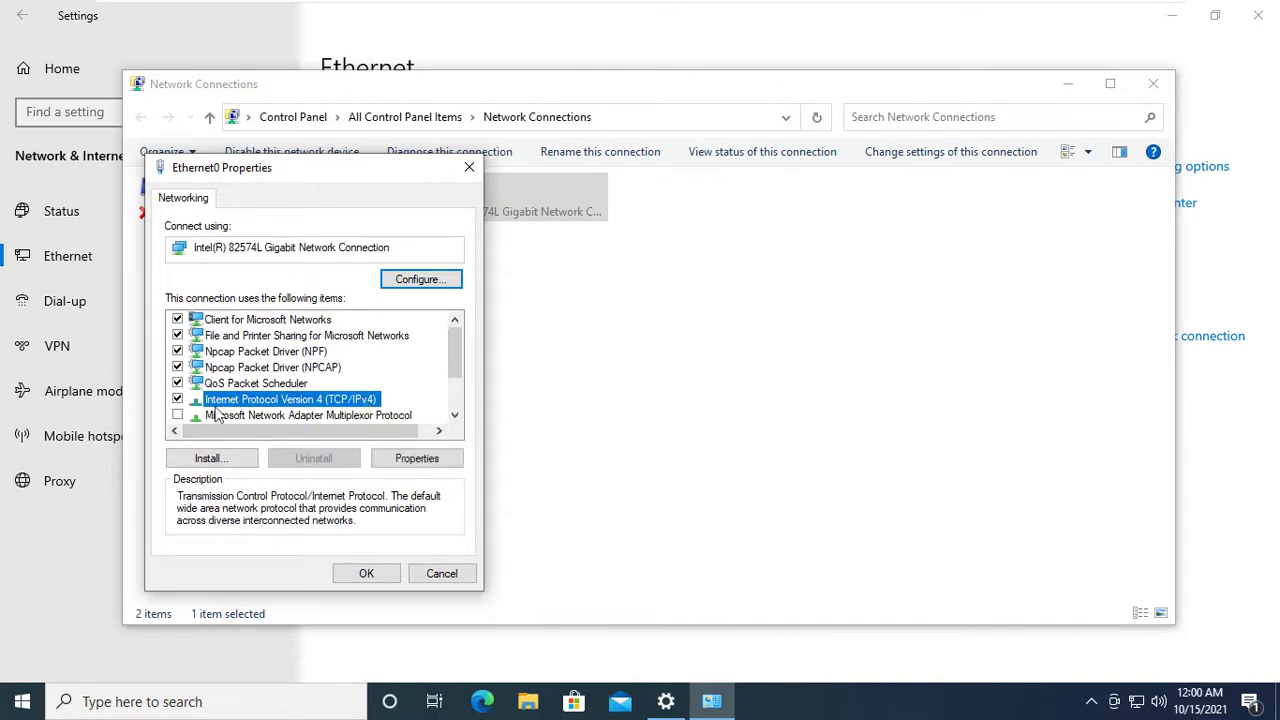
left_click(410, 460)
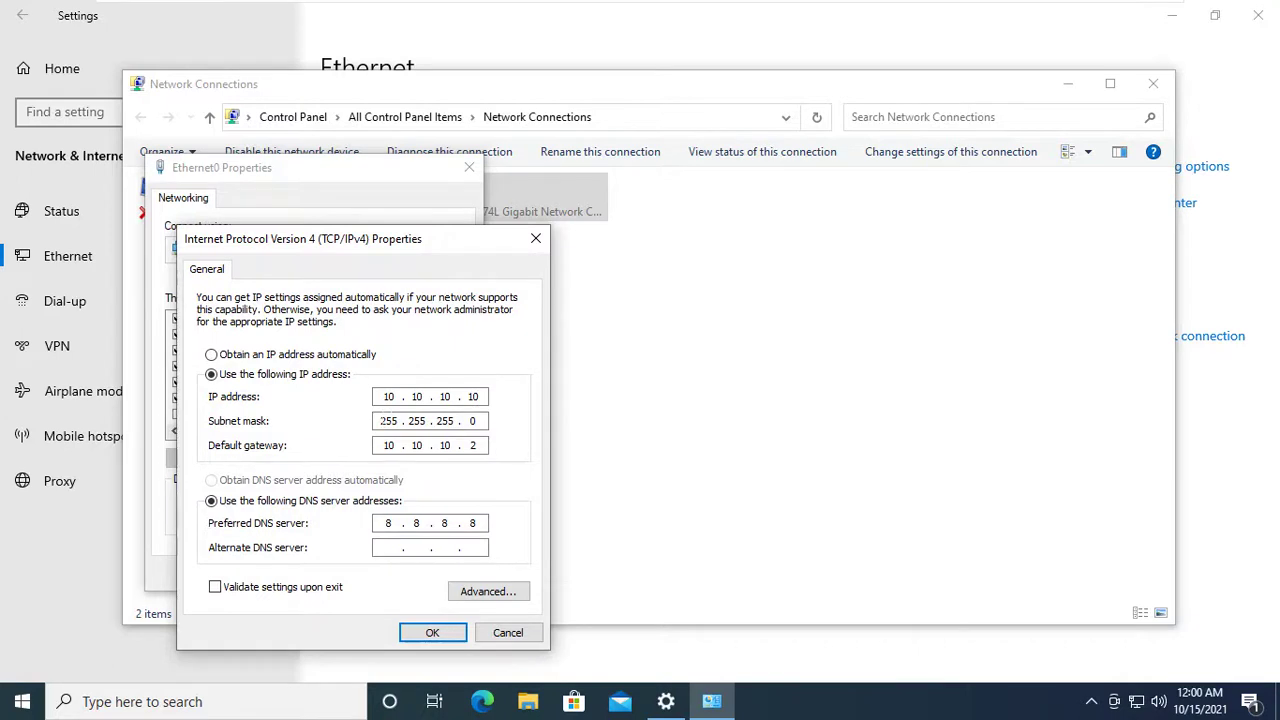
Check the 255.255.255.0 subnet mask and confirm the static IPv4 properties with OK.
left_click(388, 420)
left_click(455, 420)
left_click(424, 420)
left_click_drag(493, 245, 510, 243)
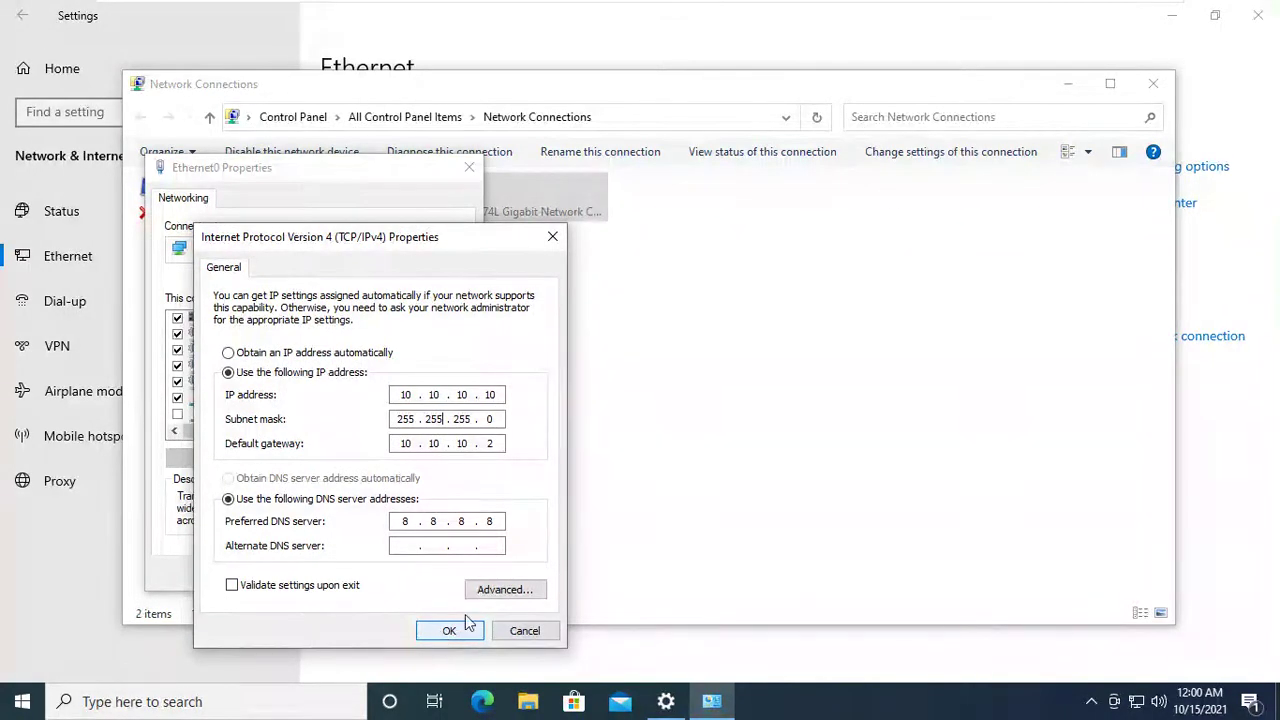
left_click(434, 631)
Close the Ethernet0 Properties, Network Connections and Settings windows.
left_click(469, 168)
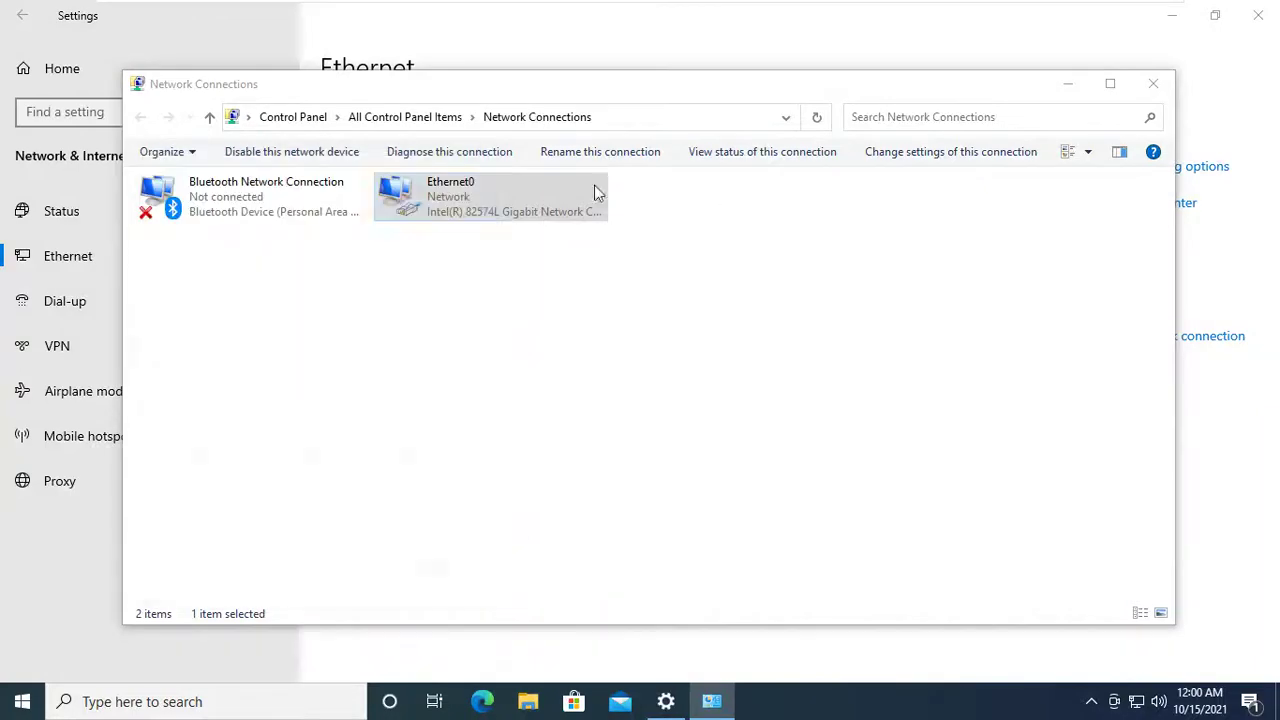
left_click(1155, 85)
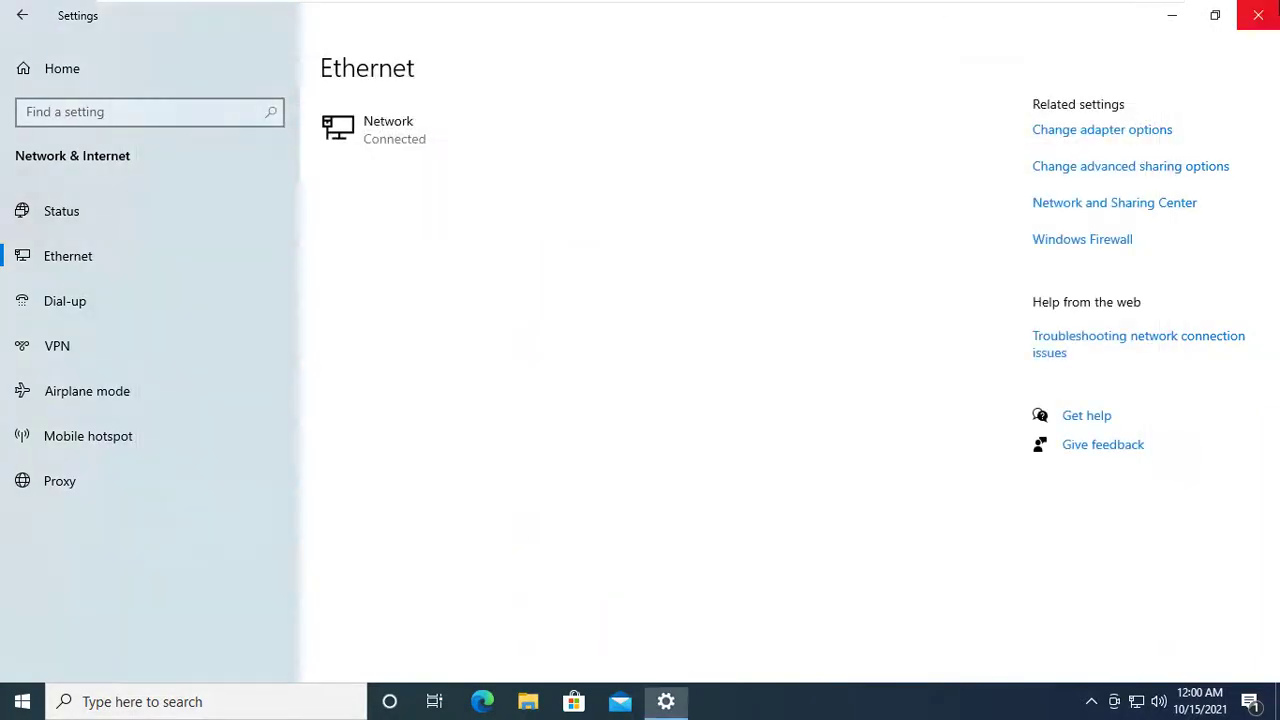
left_click(1258, 15)
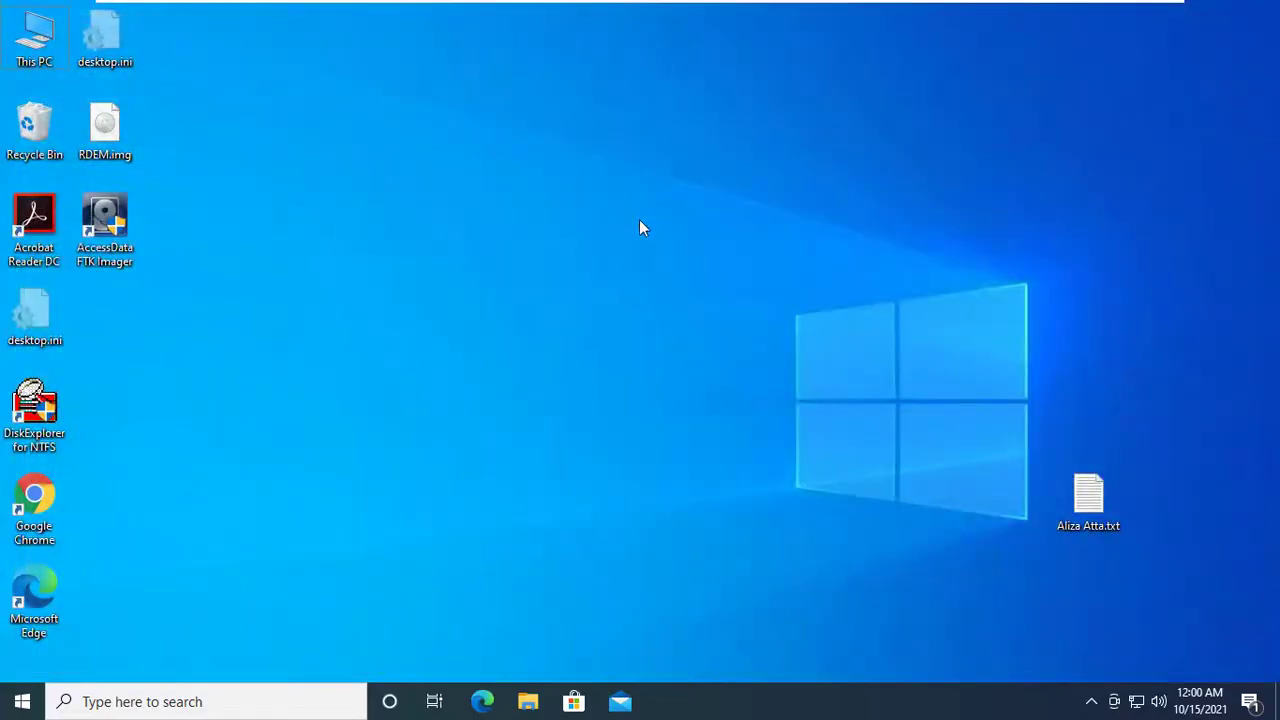
Run ipconfig in cmd to confirm 10.10.10.10, then switch to the Debian 10.x 64-bit VM.
key("super+r")
key("BackSpace")
type("c")
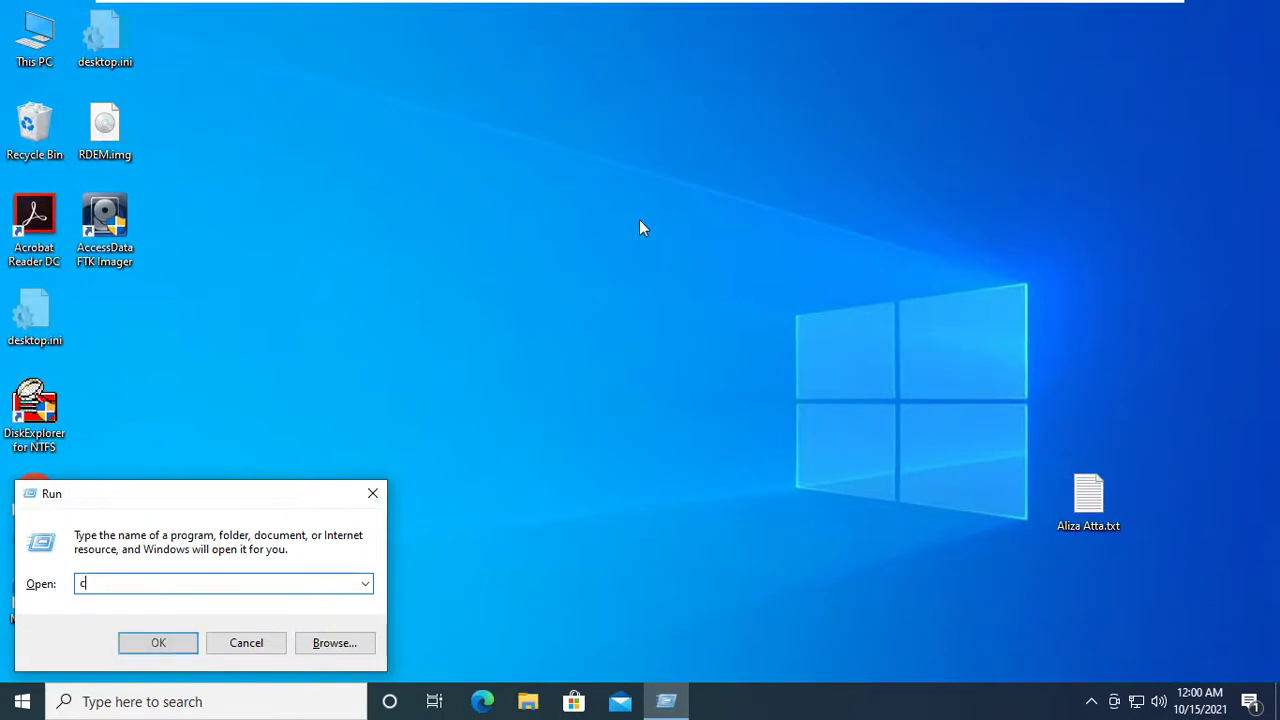
type("md")
key("Return")
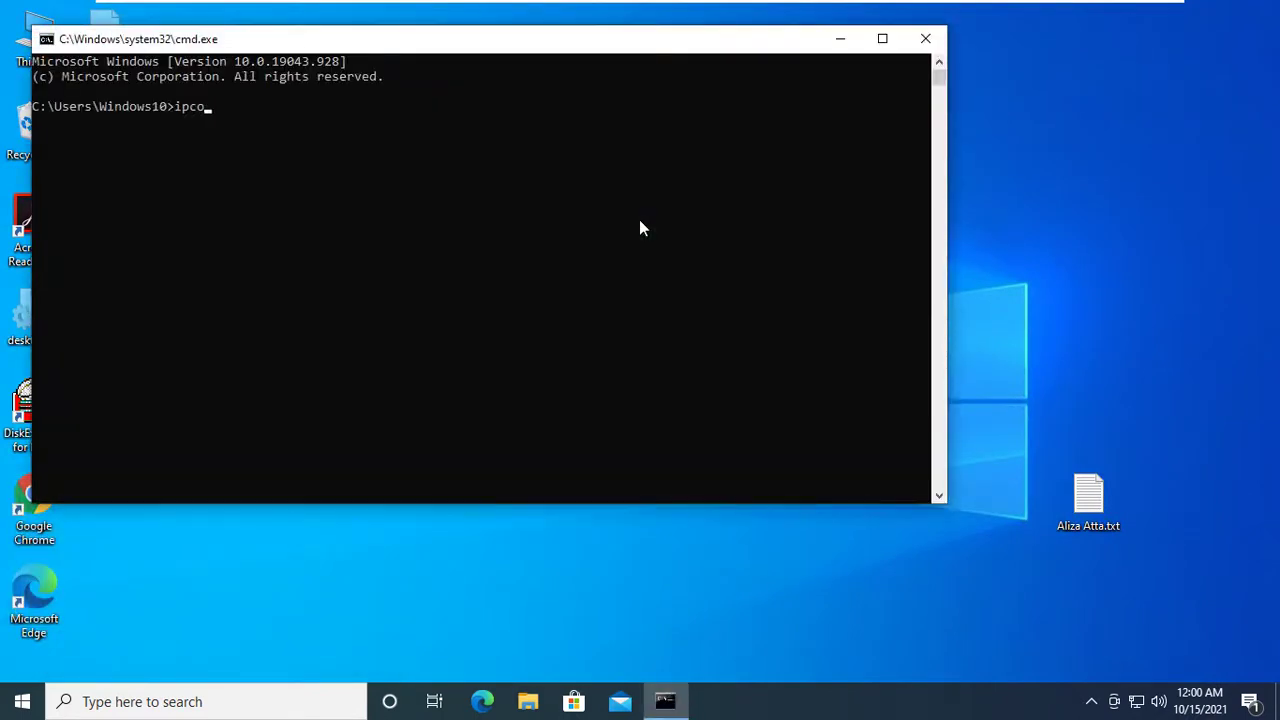
type("ipconfig")
key("Return")
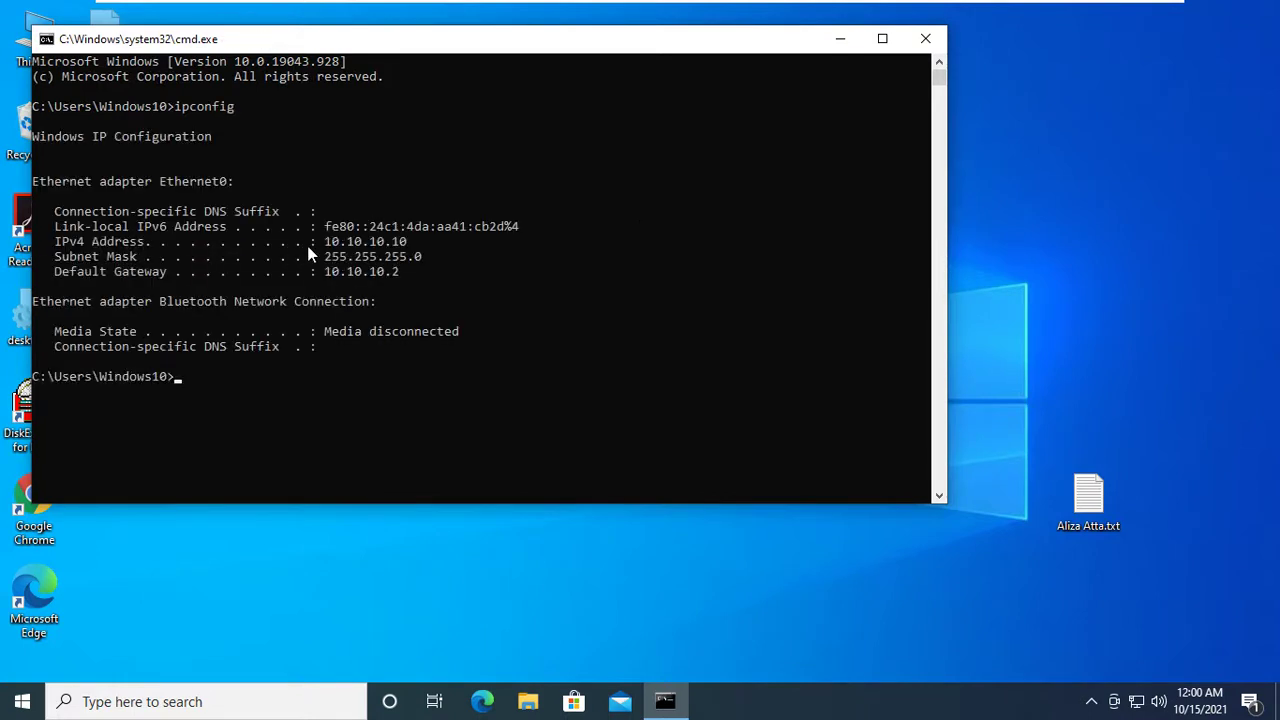
left_click(311, 243)
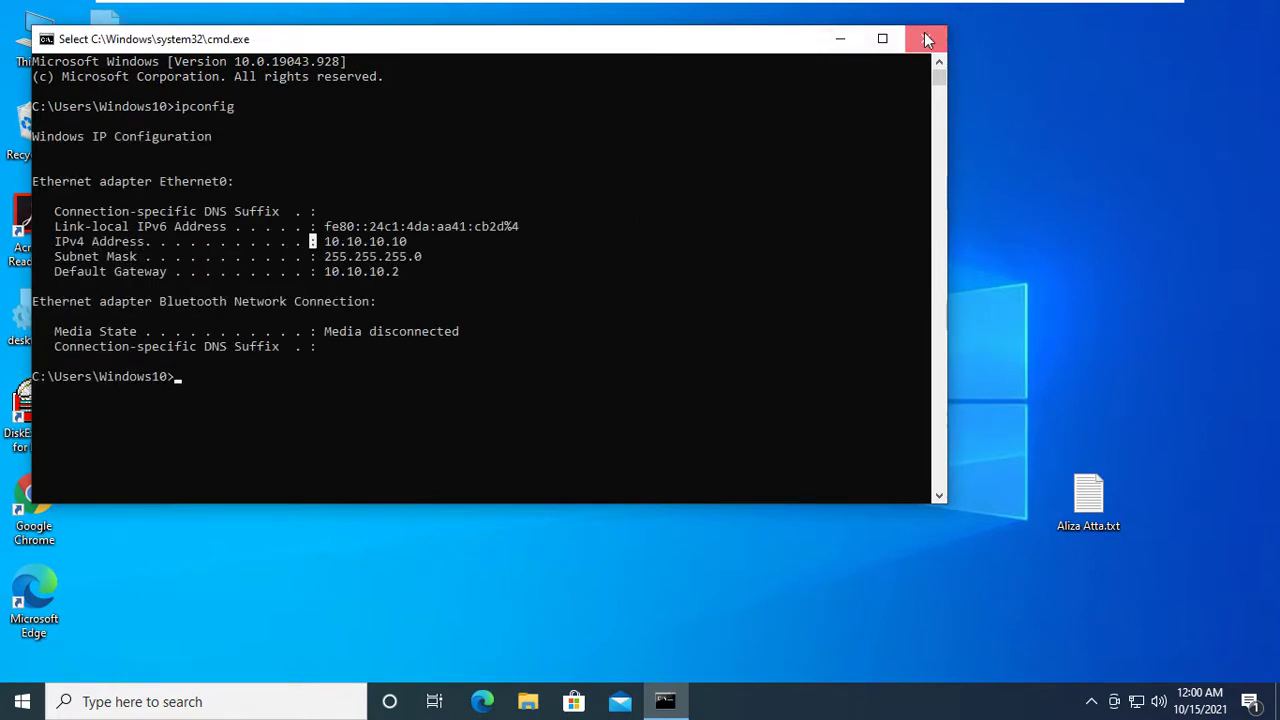
left_click(928, 39)
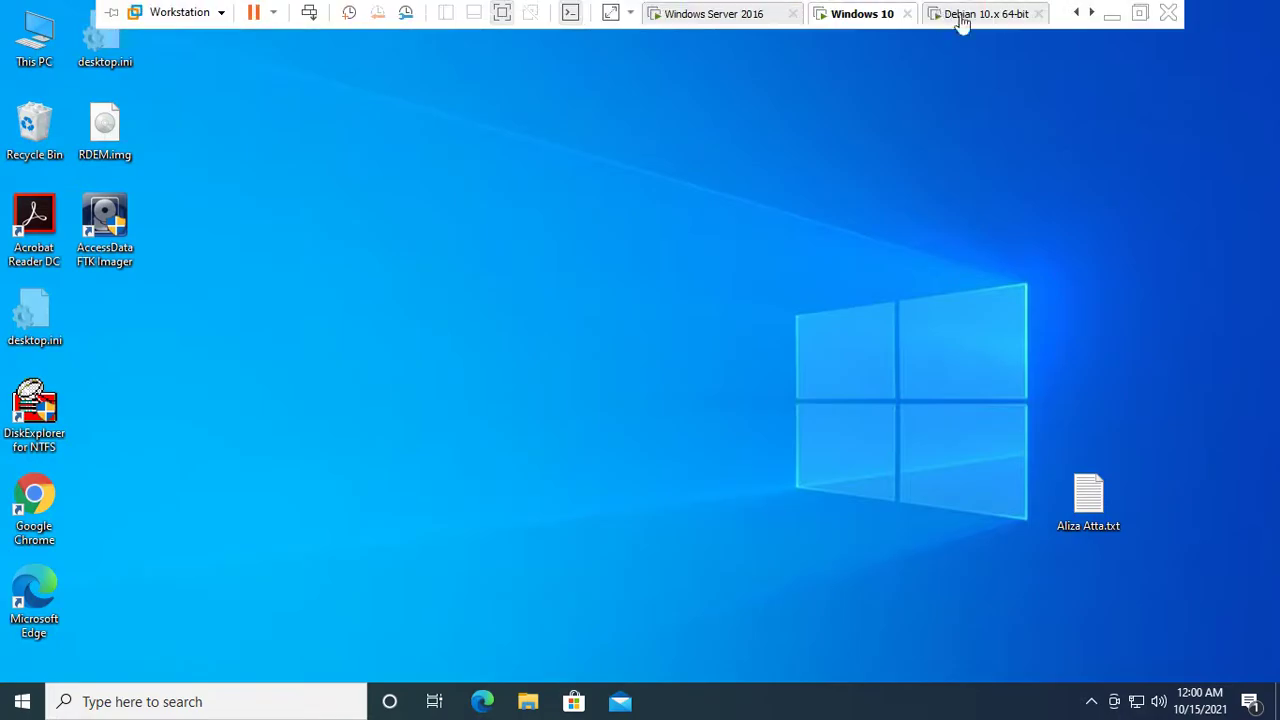
left_click(975, 16)
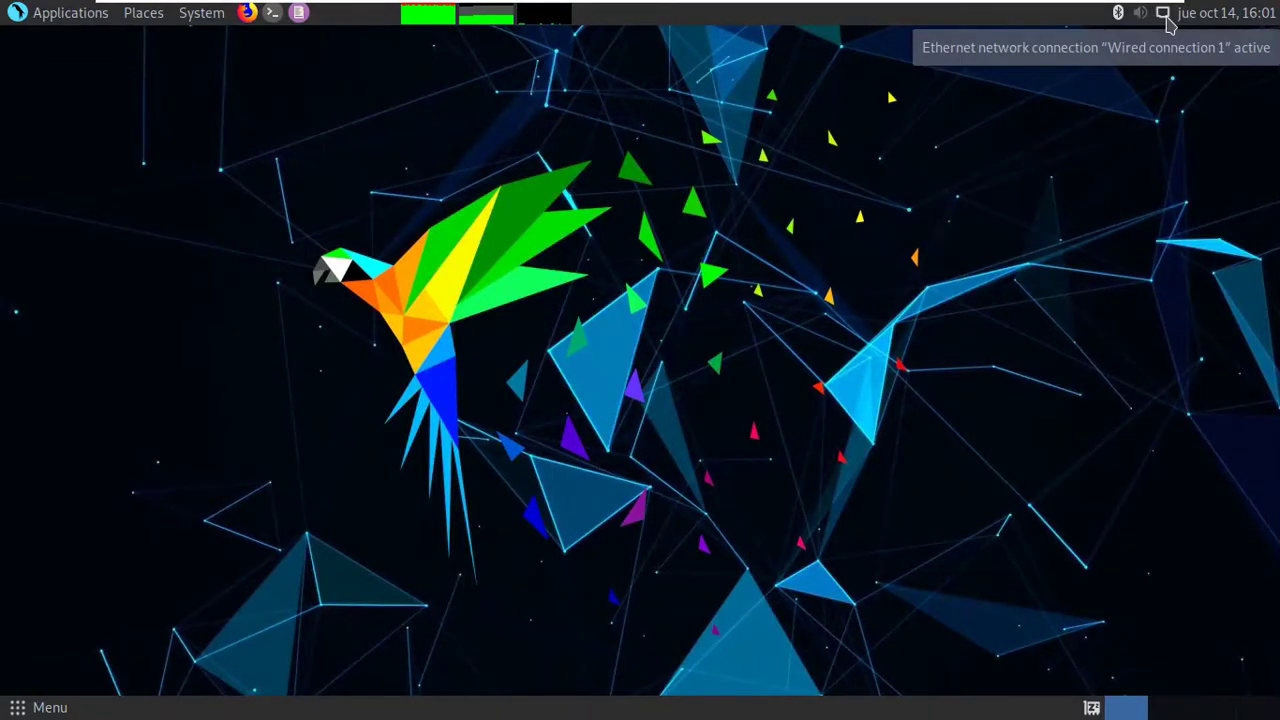
Open the Parrot Network Manager editor for Wired connection 1 via Edit Connections.
left_click(1163, 14)
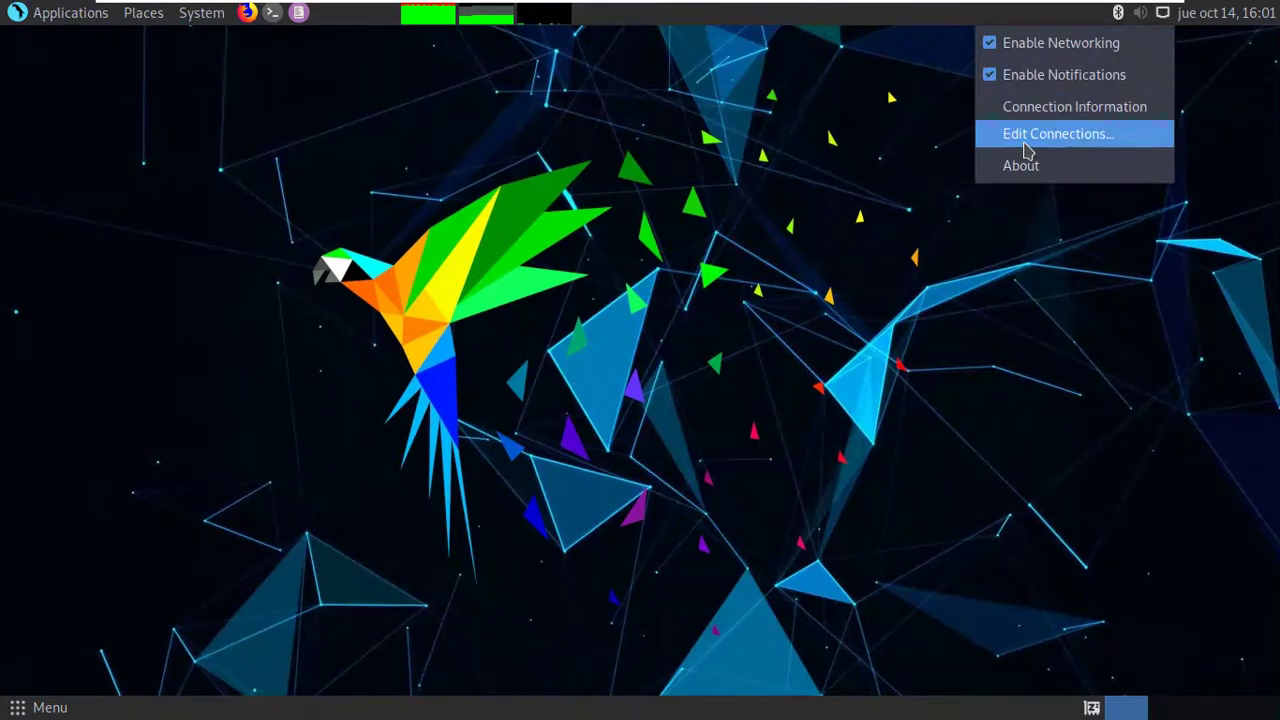
left_click(1165, 15)
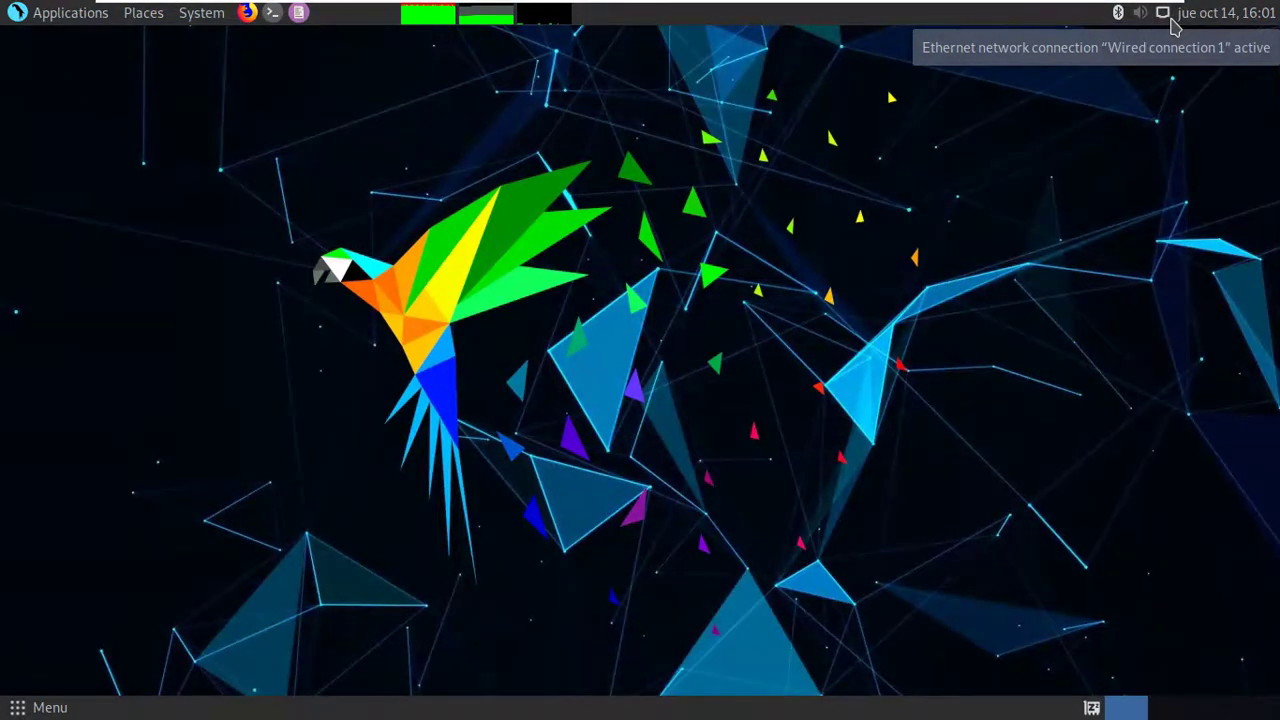
left_click(1172, 24)
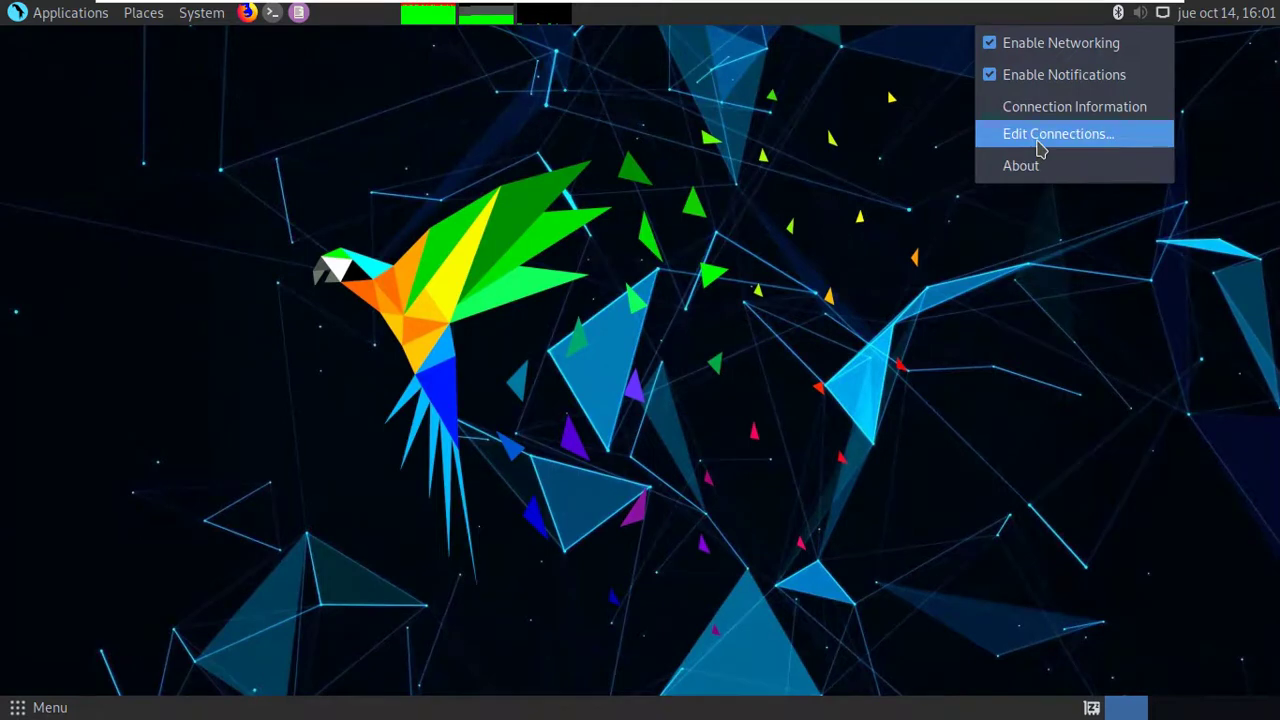
left_click(1040, 148)
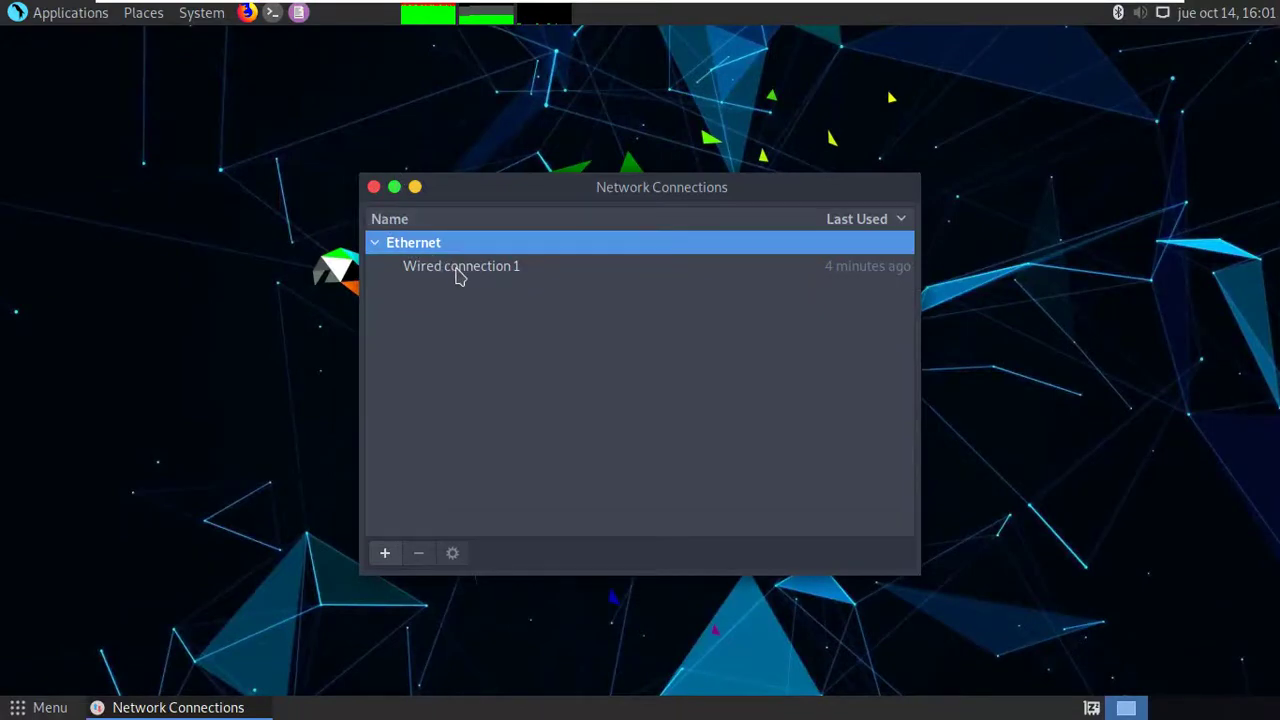
left_click(457, 272)
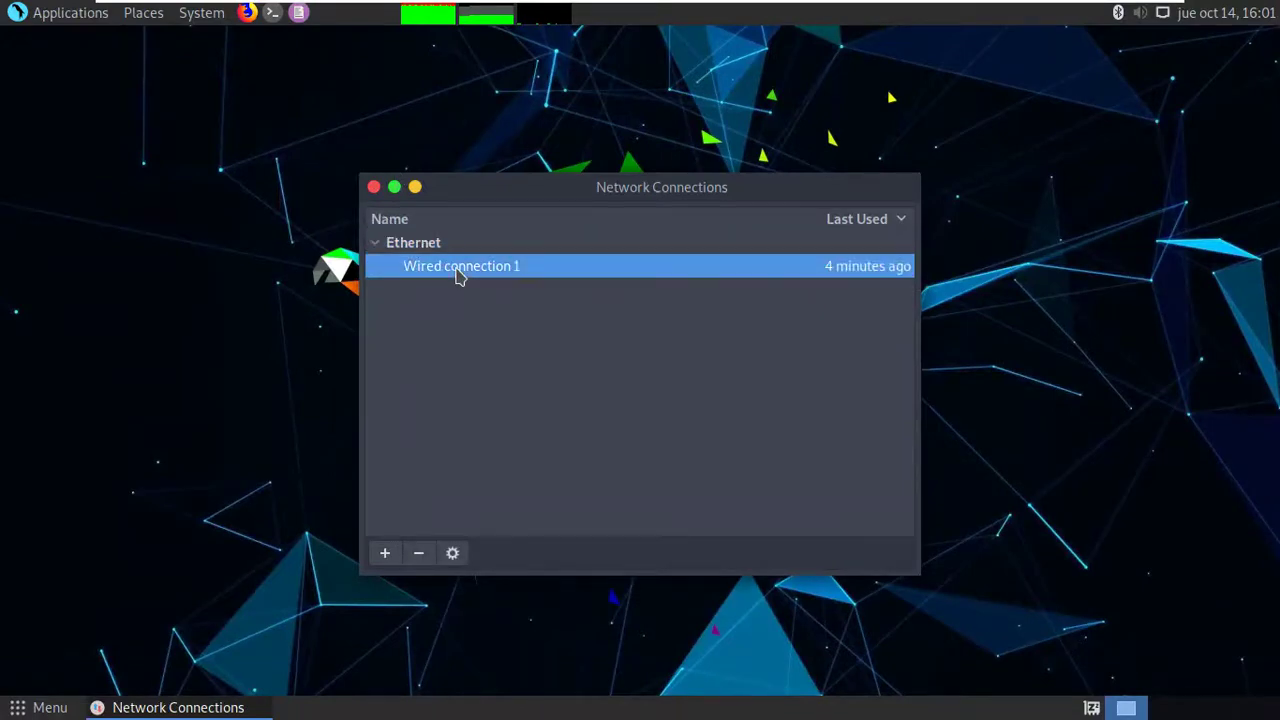
left_click(460, 556)
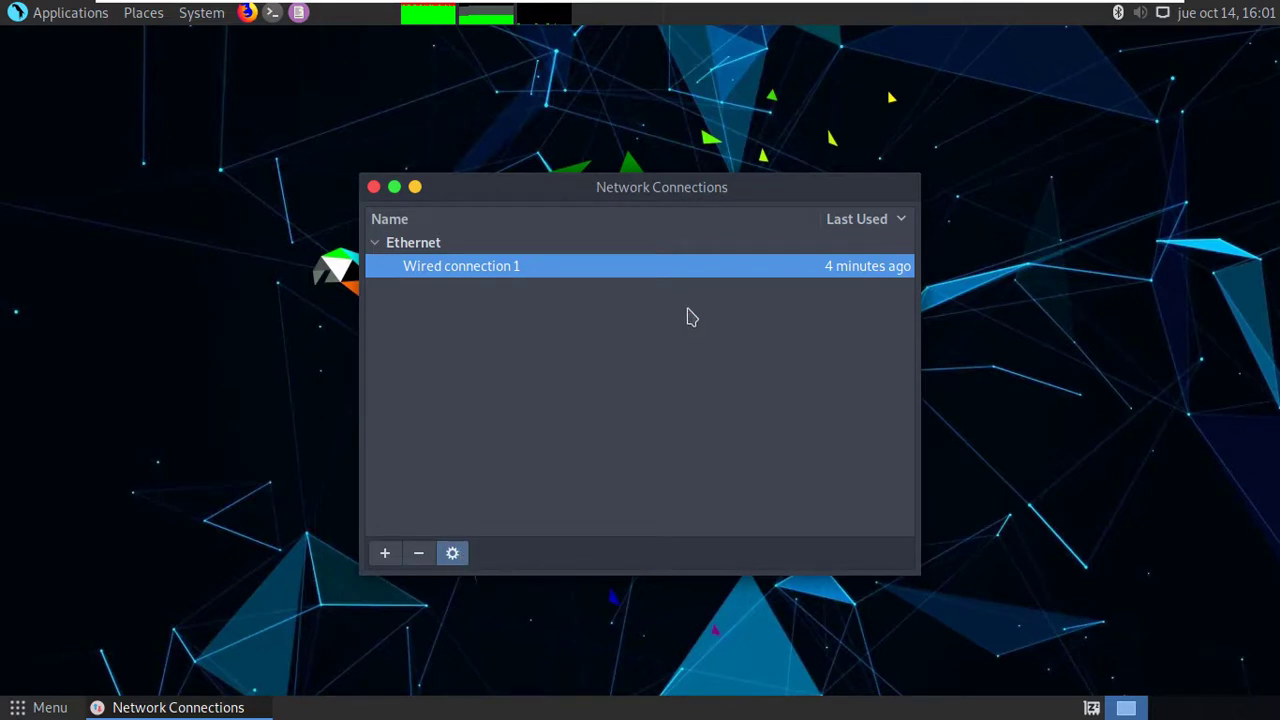
left_click(452, 553)
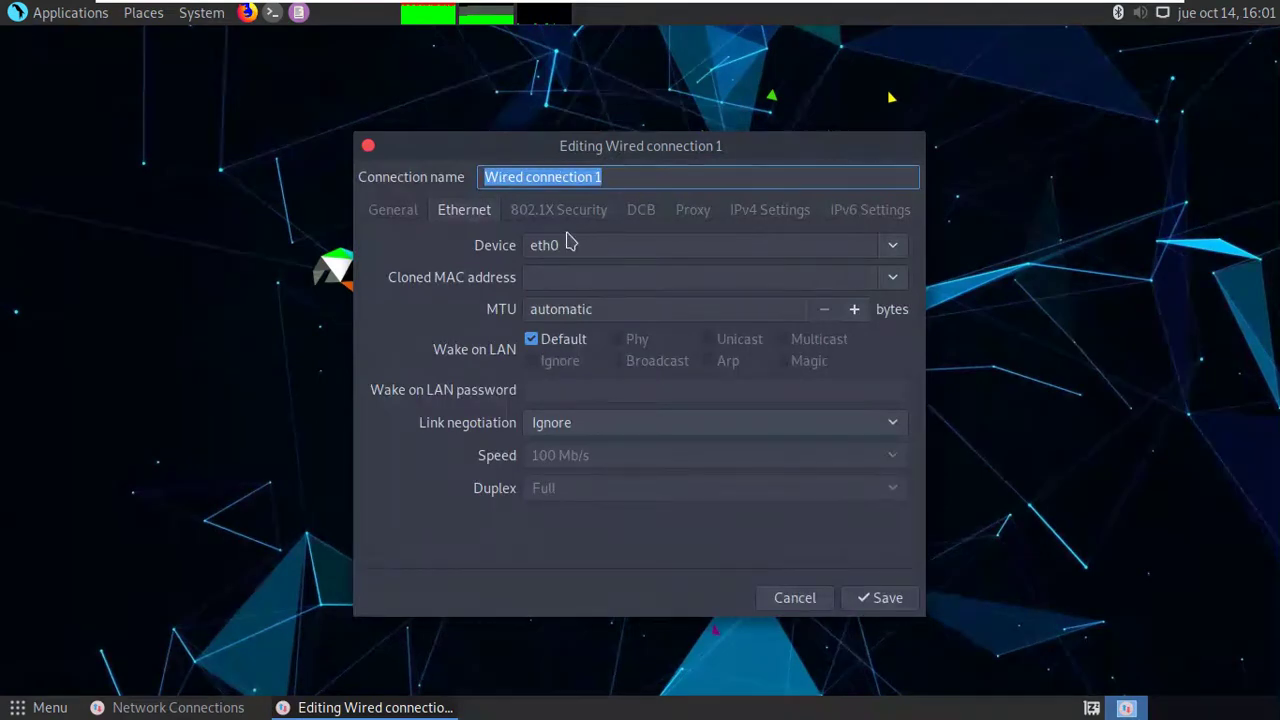
Set Wired connection 1's IPv4 method to Manual.
left_click(465, 218)
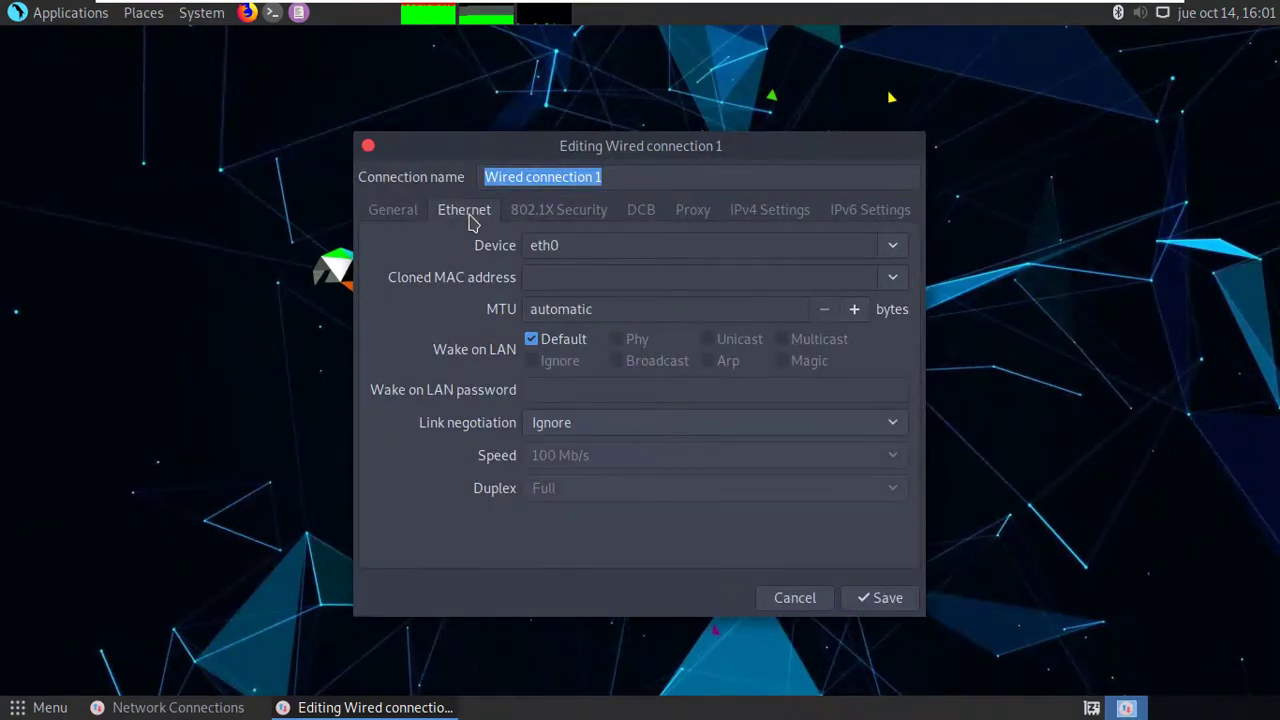
left_click(776, 214)
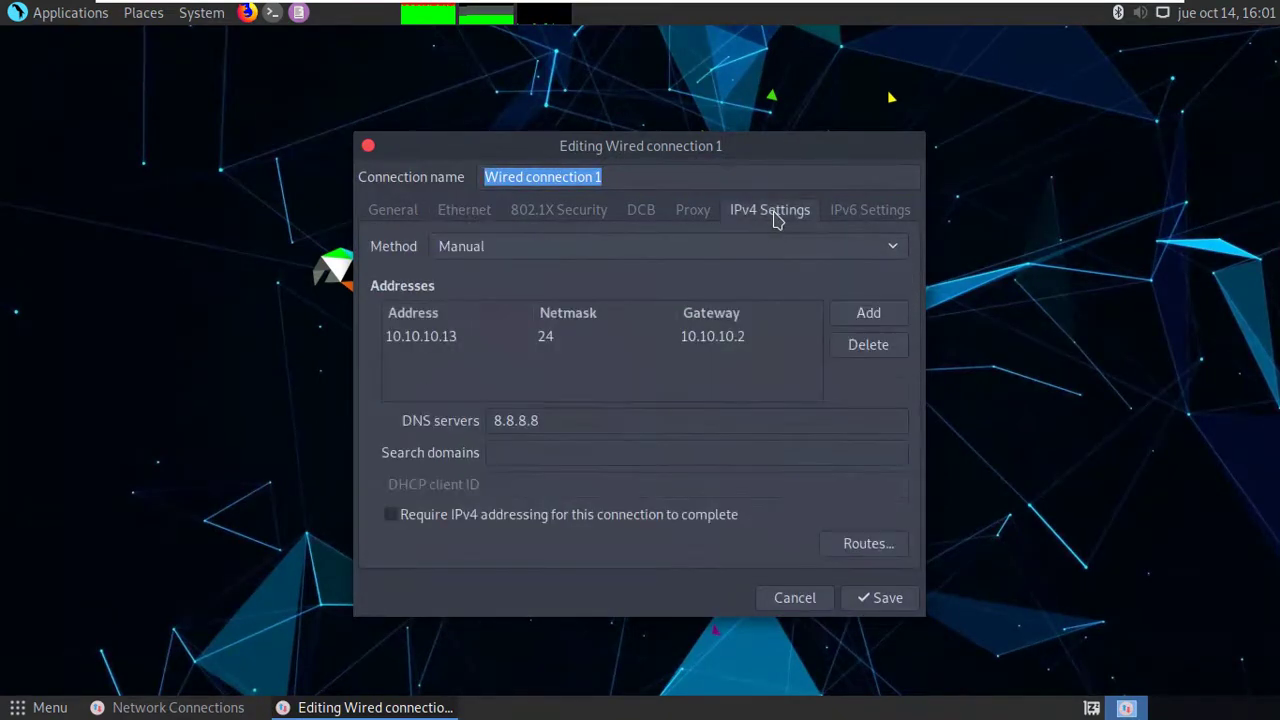
left_click(496, 257)
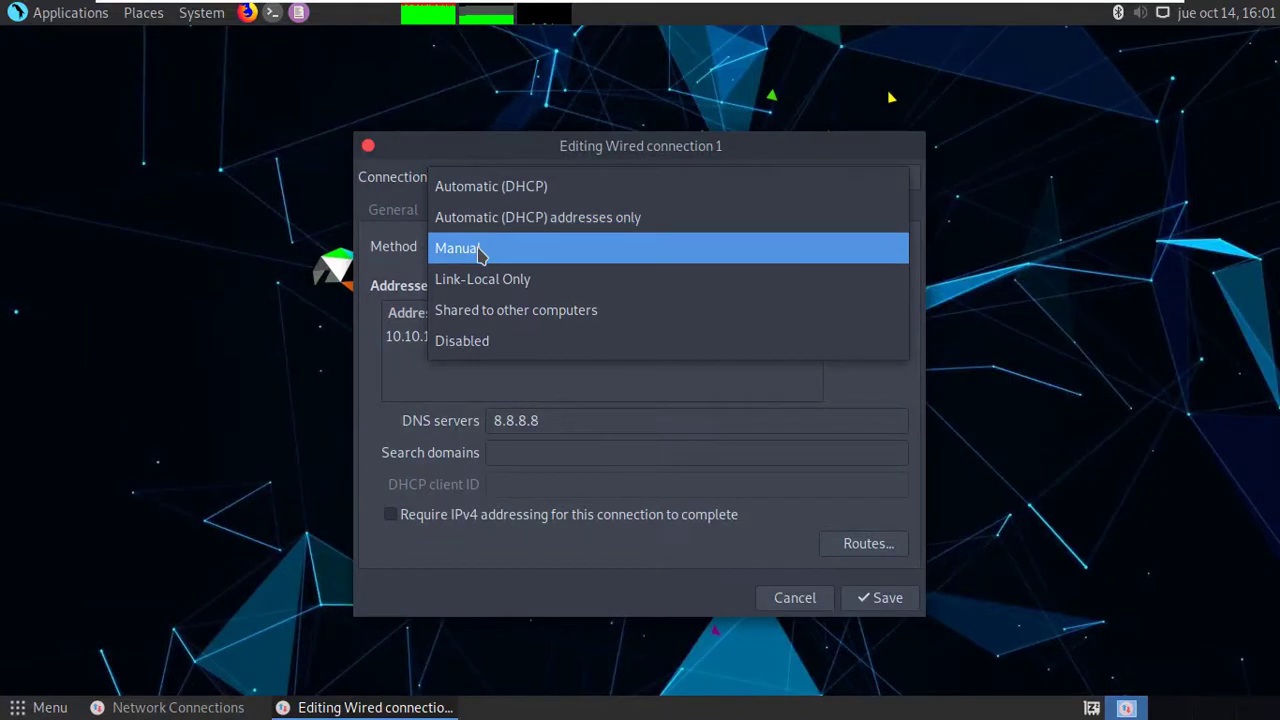
left_click(484, 250)
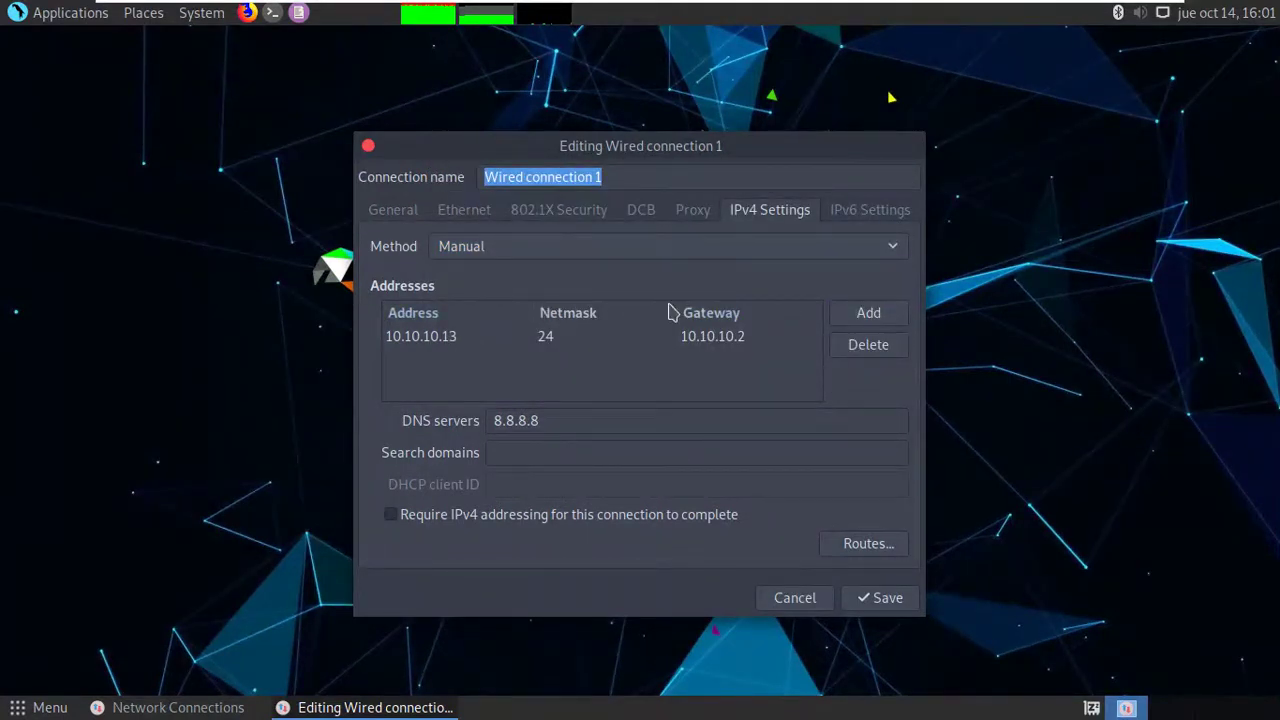
Enter address 10.10.10.13, netmask 24 and gateway 10.10.10.2 in the address row.
double_click(399, 337)
key("End")
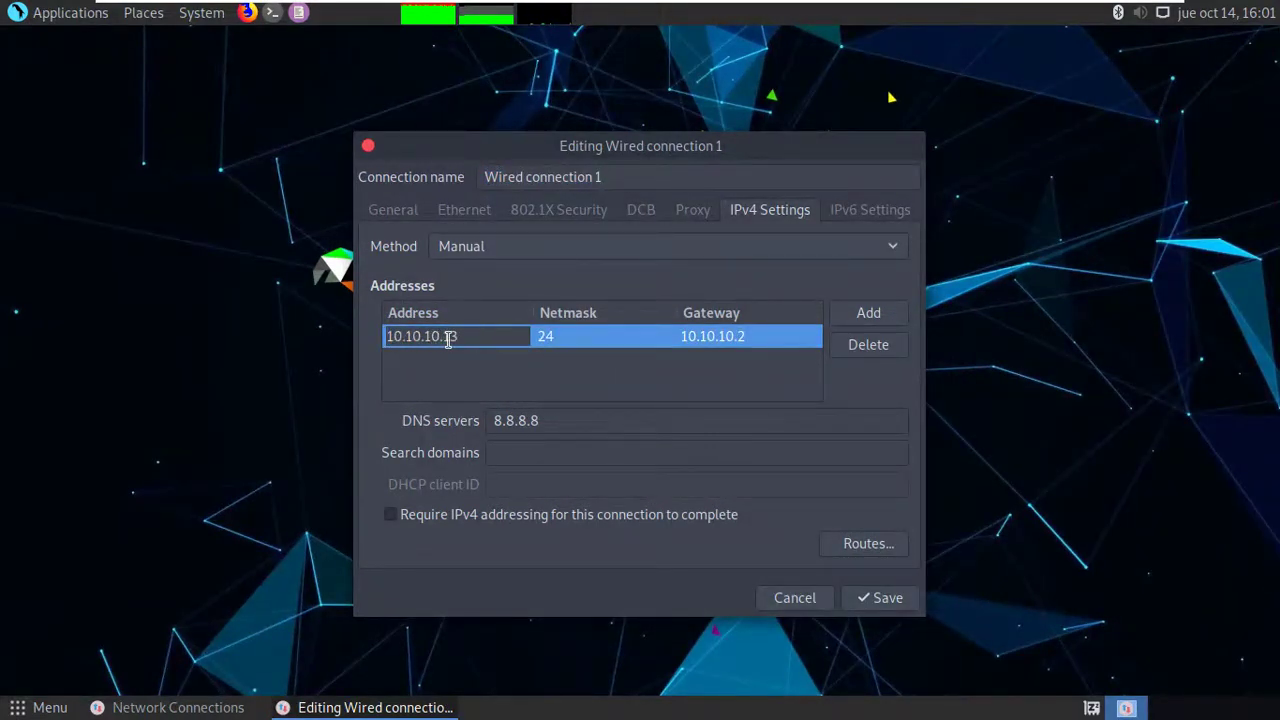
left_click(597, 338)
key("End")
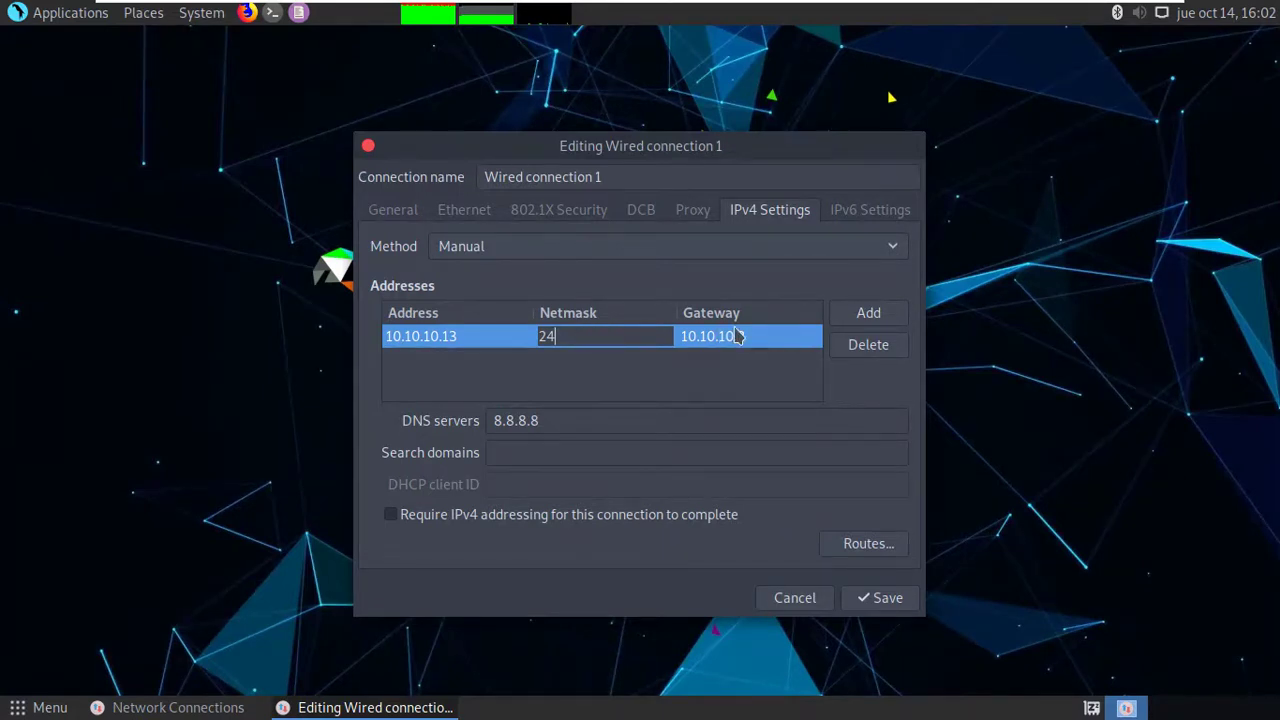
key("Tab")
key("Return")
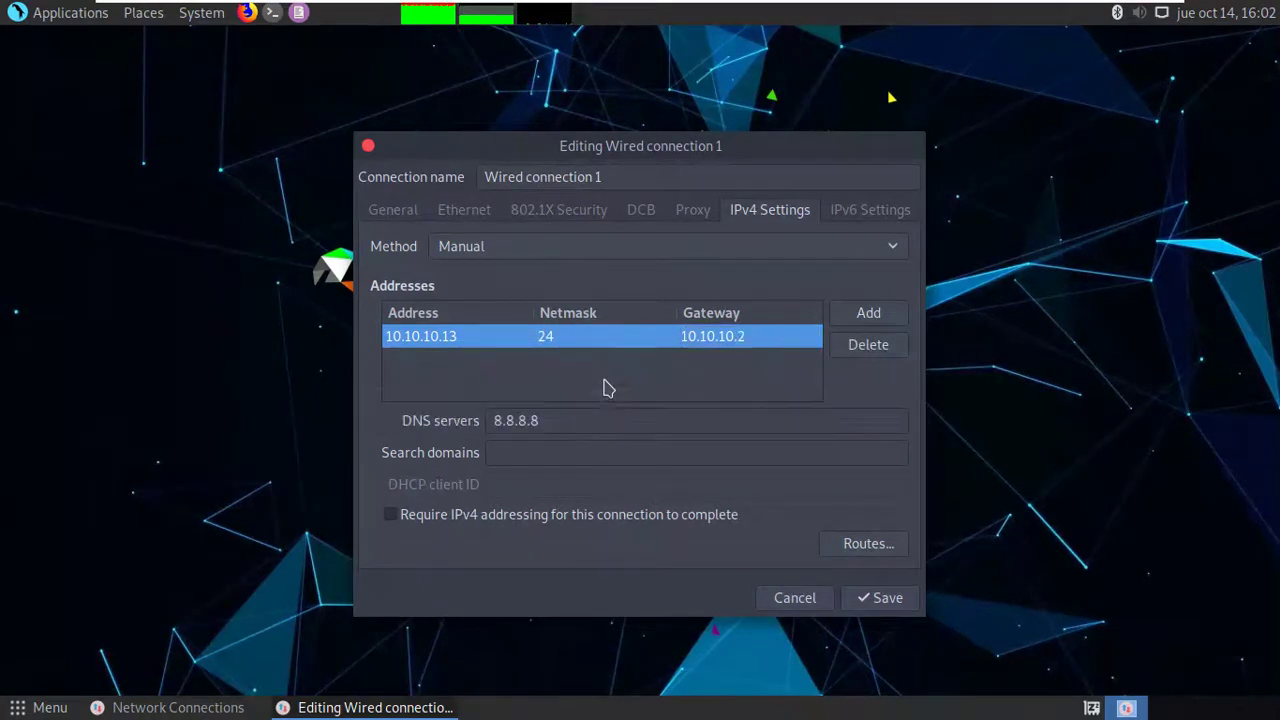